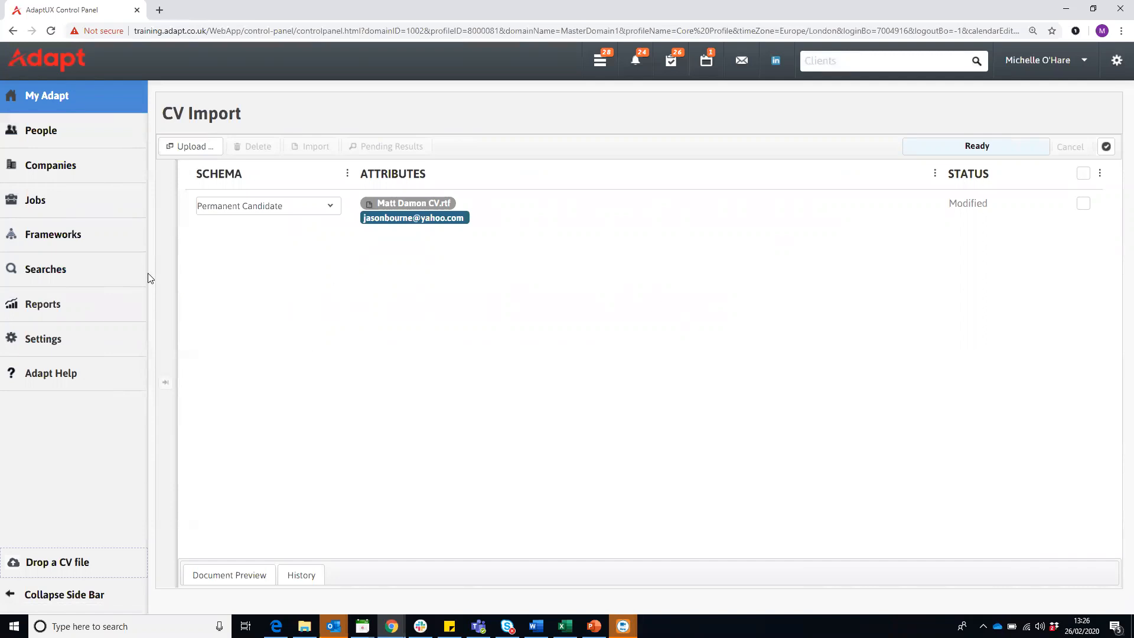
- Open the parsed details of the imported permanent candidate CV and show its contact fields
mouse_move(134, 273)
left_click(397, 206)
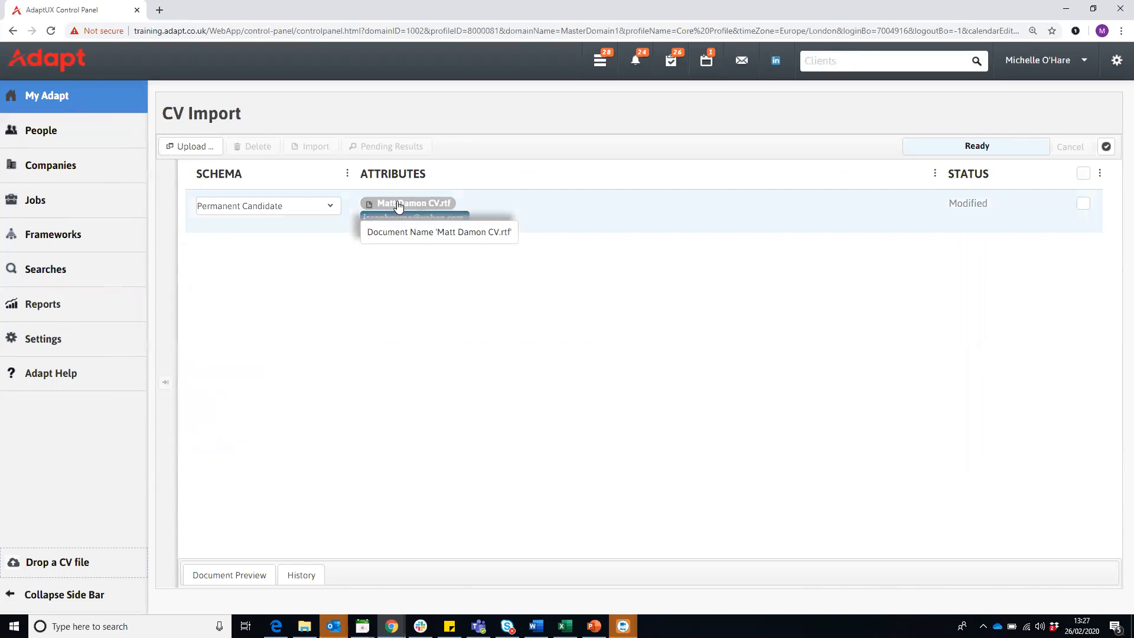
scroll(263, 266, "down", 2)
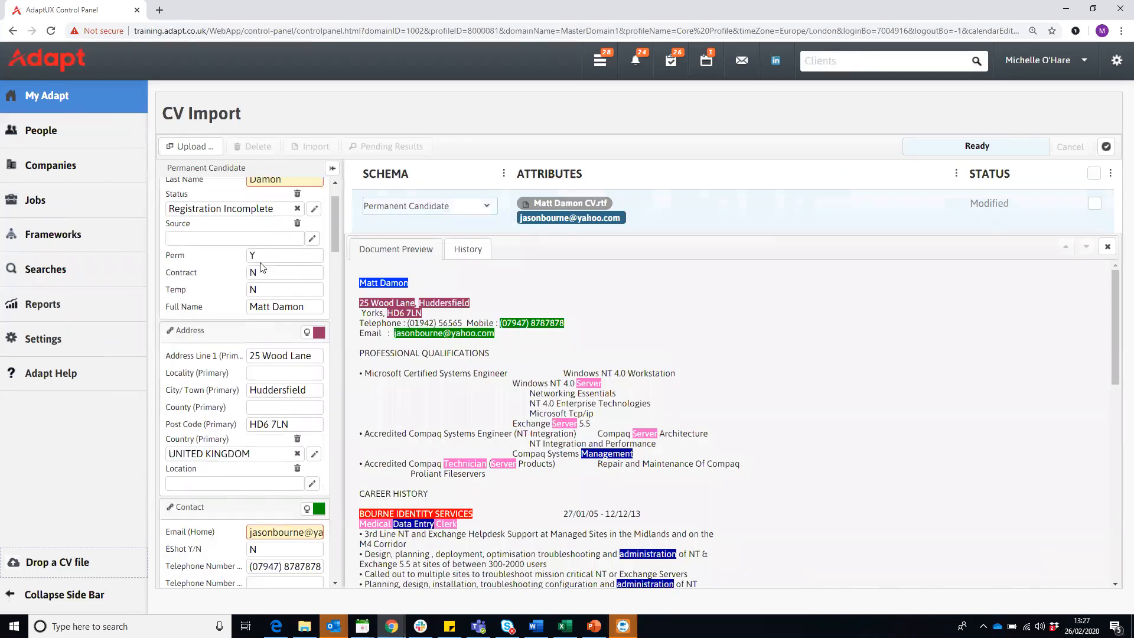
scroll(263, 266, "down", 3)
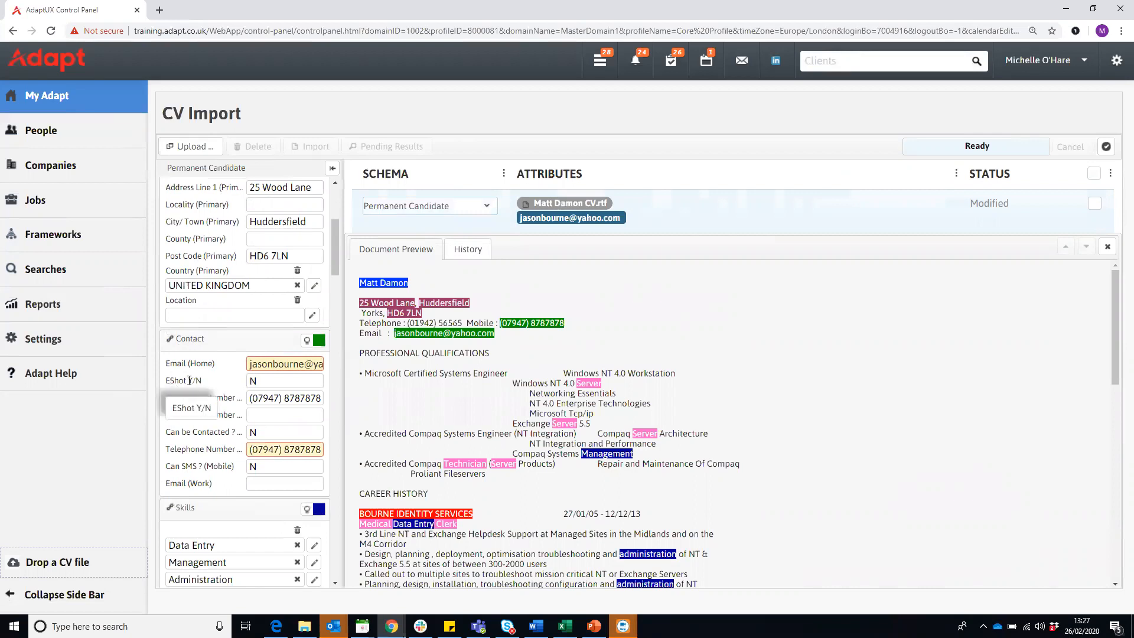
- Set the EShot Y/N field of the imported CV to Y, and return it to N
left_click(263, 379)
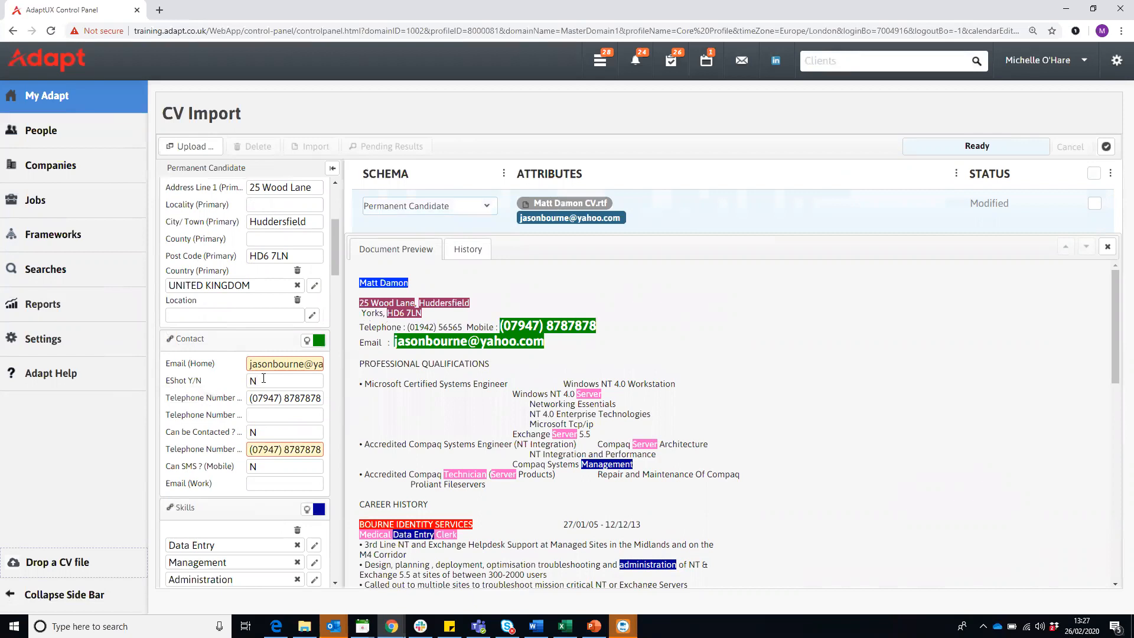
left_click(264, 378)
key("BackSpace")
type("Y")
key("BackSpace")
type("N")
- Open the third recently viewed person's candidate record and display its Contact page
mouse_move(128, 134)
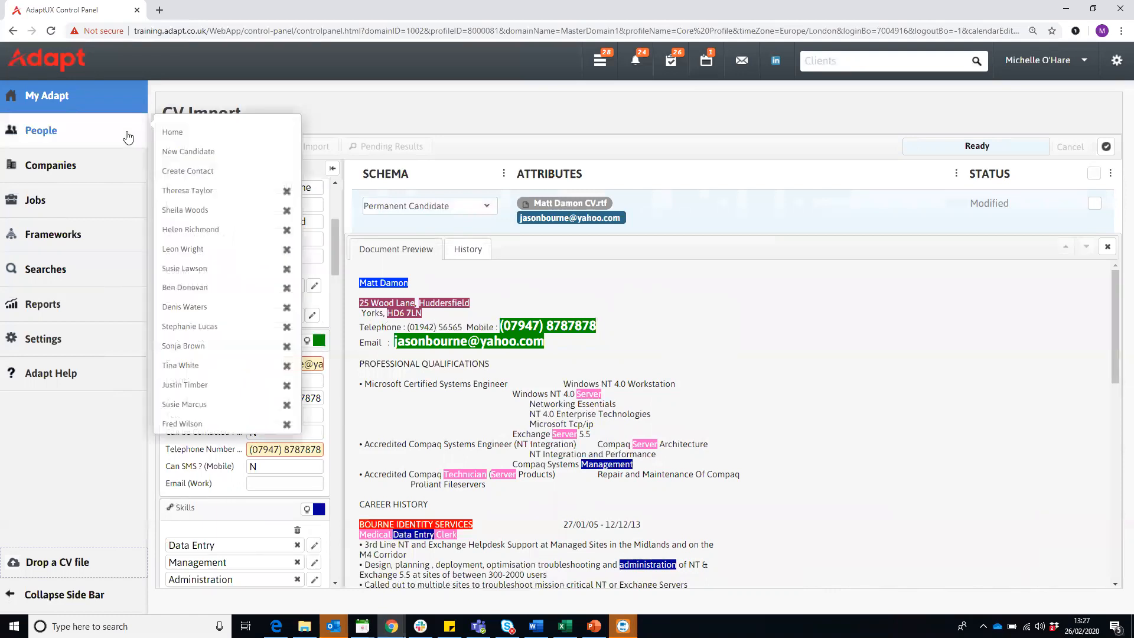
left_click(200, 229)
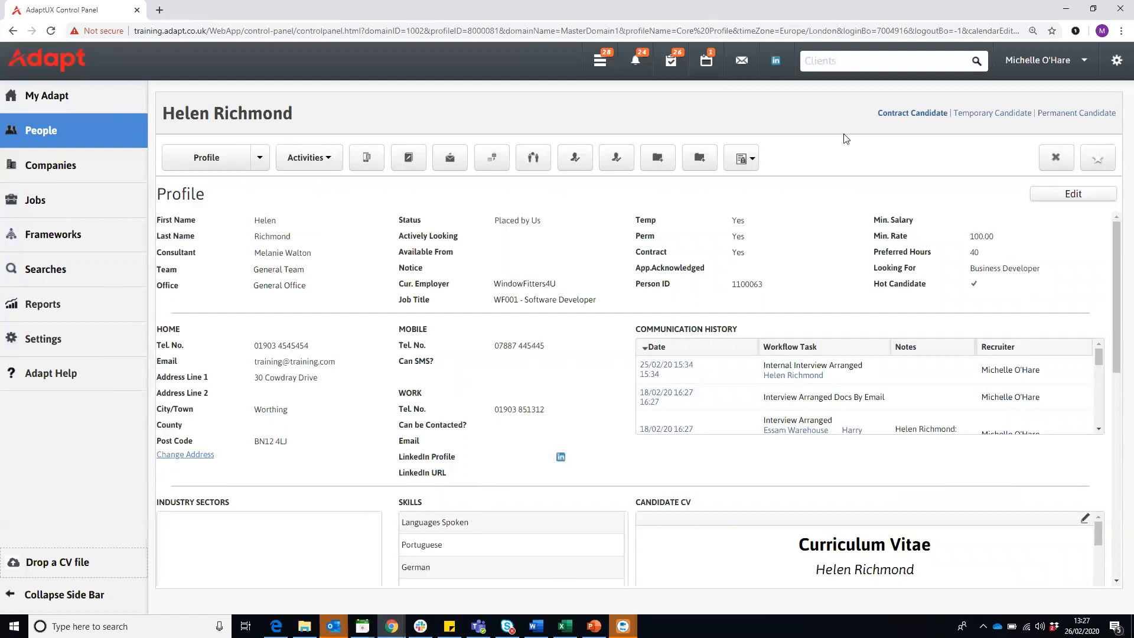
left_click(915, 118)
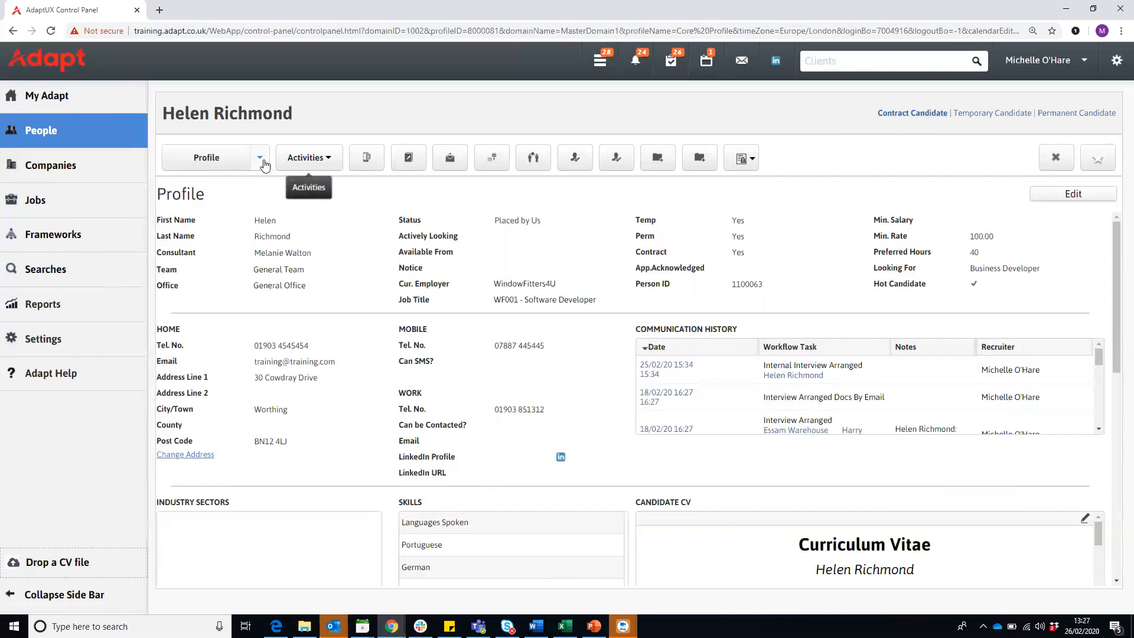
left_click(263, 165)
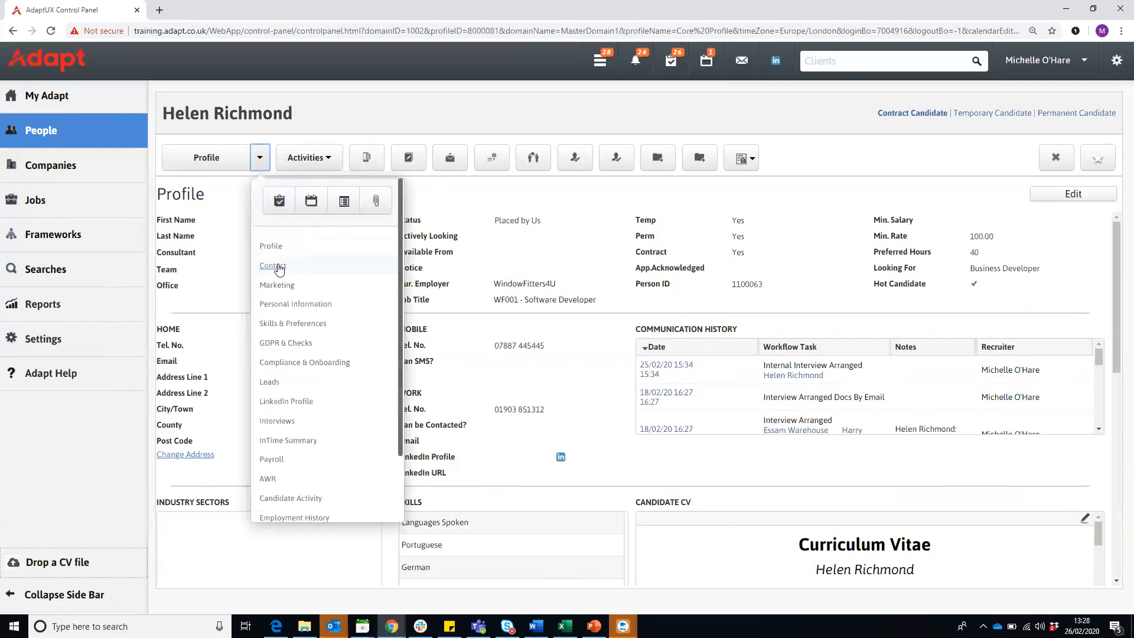
left_click(273, 266)
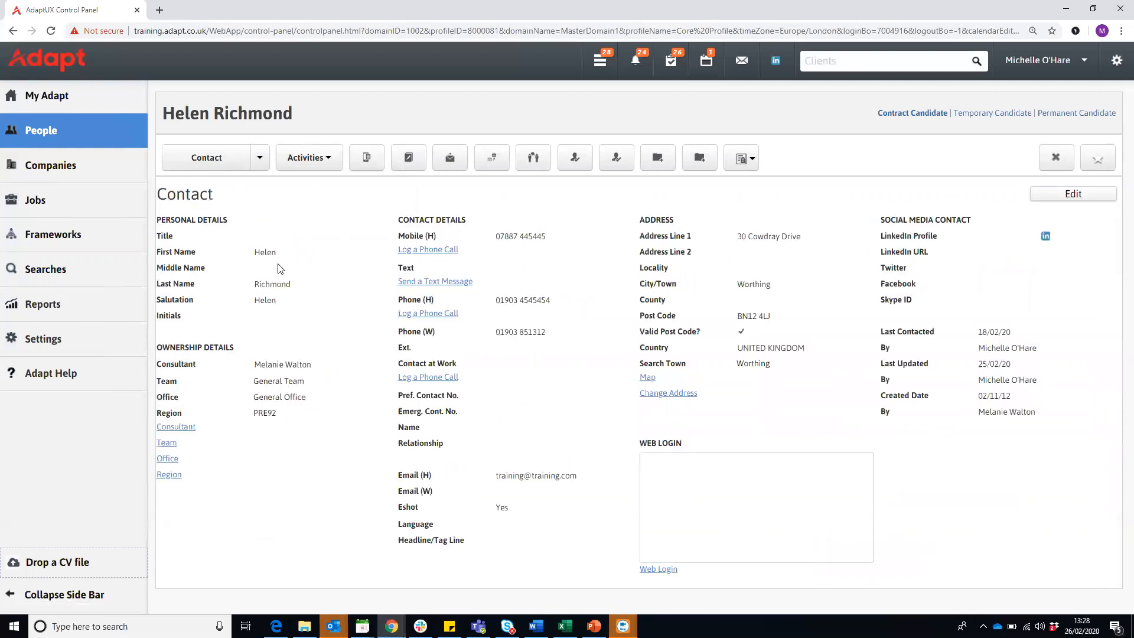
- Set Eshot to Yes in the candidate's contact details and save the record
left_click(1069, 198)
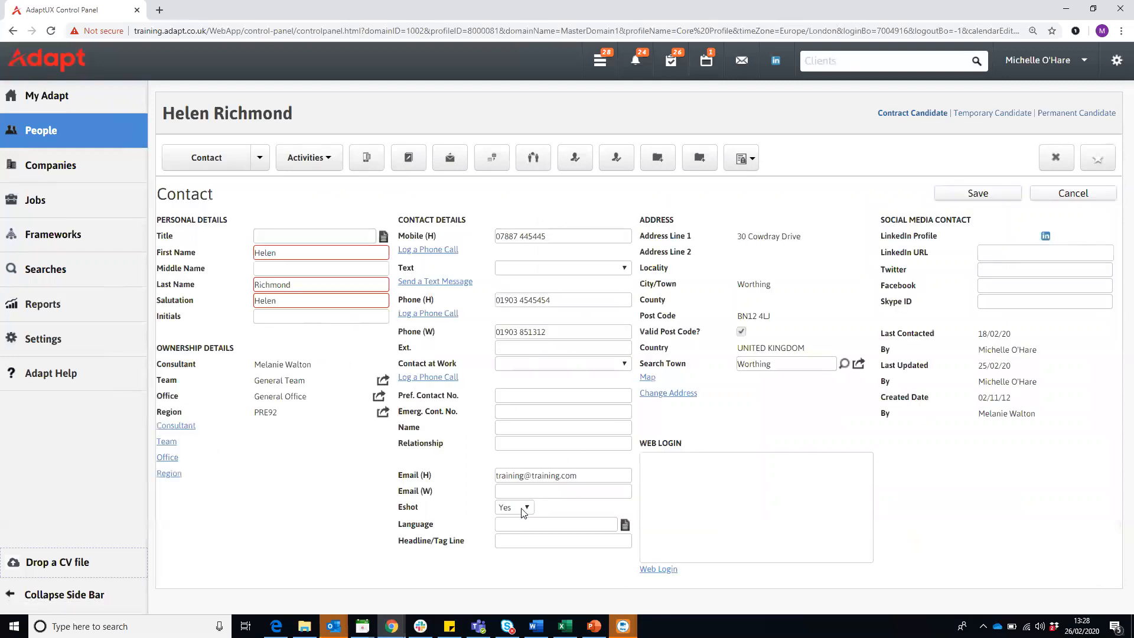
left_click(522, 510)
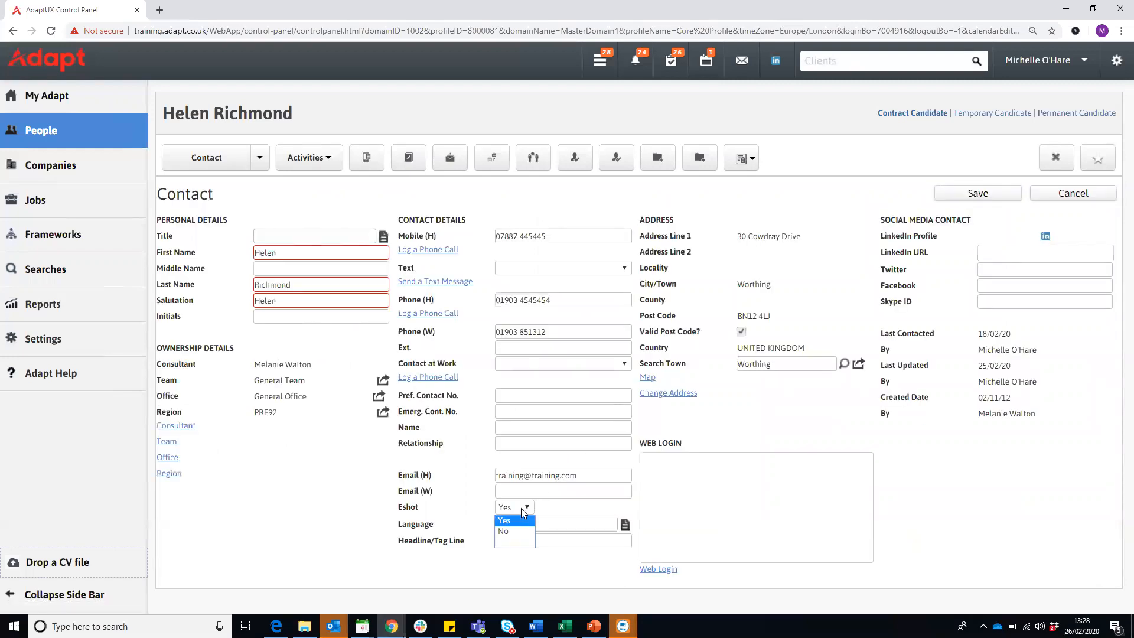
left_click(523, 511)
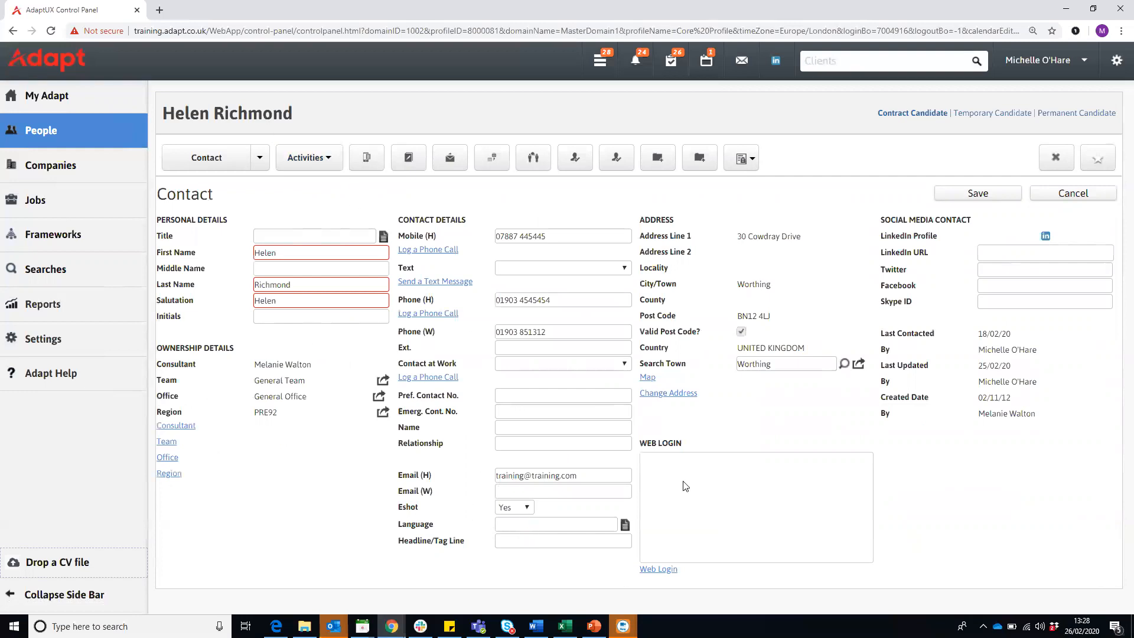
left_click(966, 198)
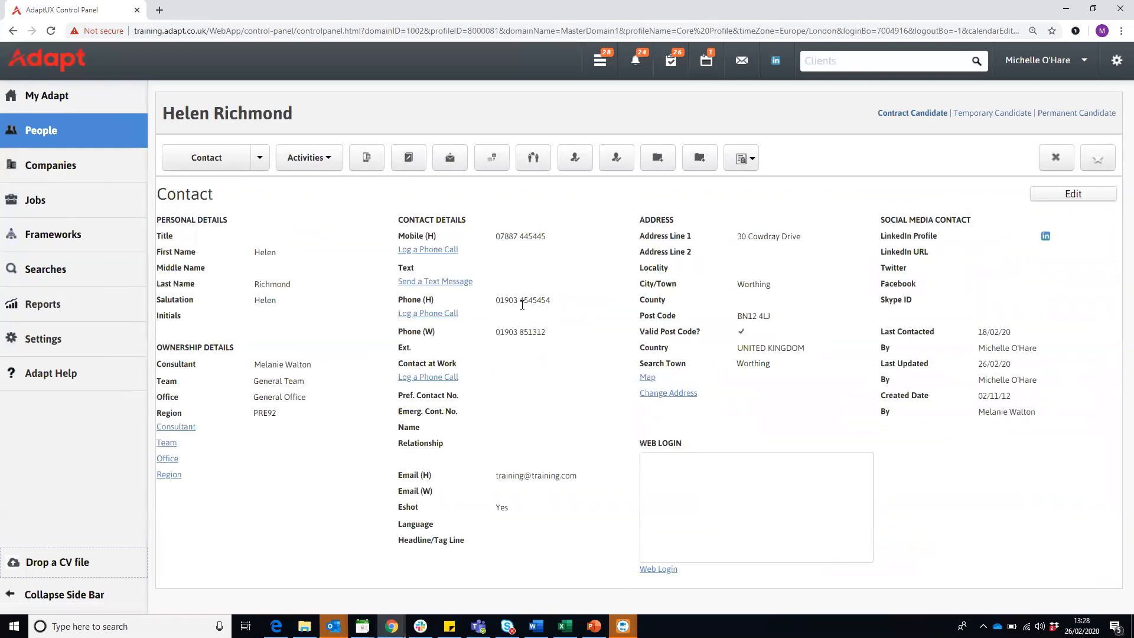
- Open the record of the recently viewed client contact and check the Eshot value on its Contact page
mouse_move(141, 132)
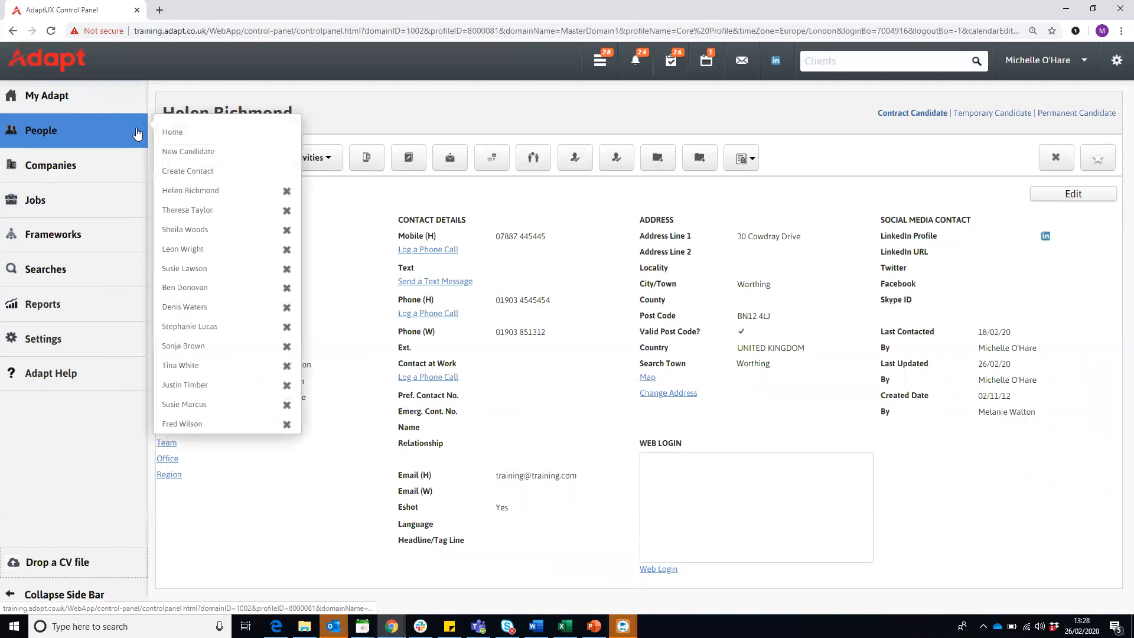
left_click(193, 346)
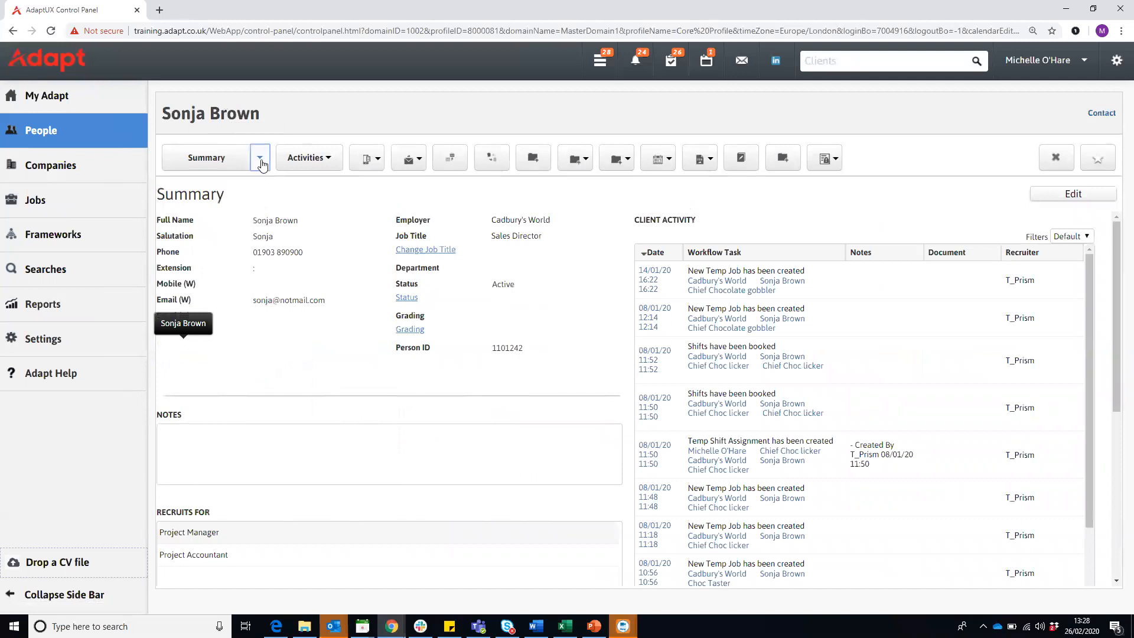
left_click(260, 158)
left_click(274, 265)
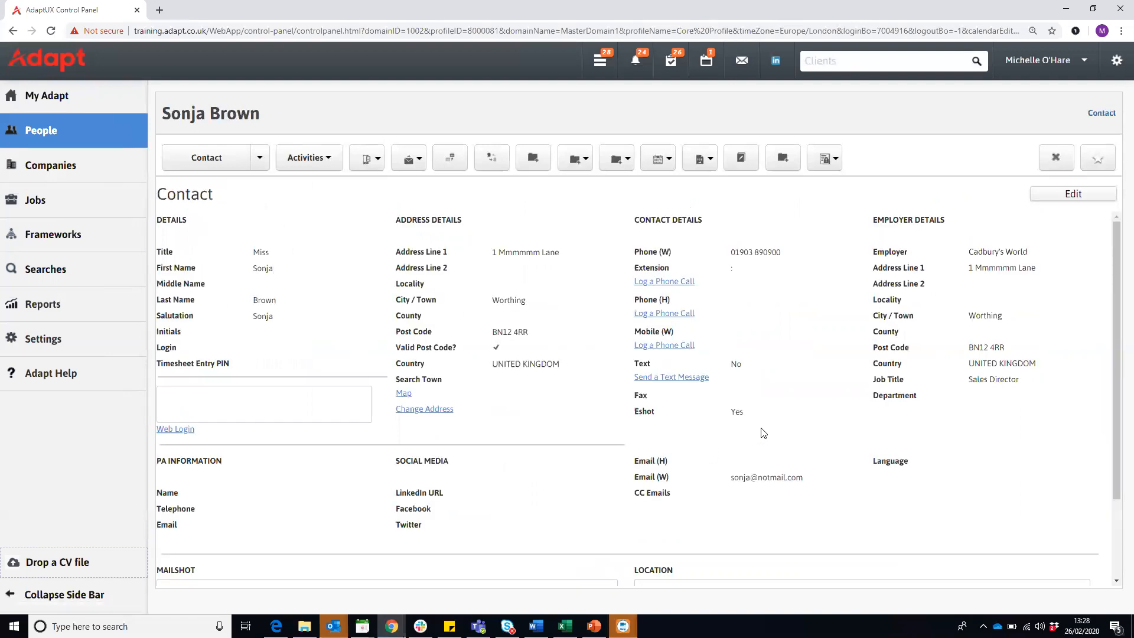
left_click_drag(746, 411, 732, 412)
- Open the record of the contact's employer, Cadbury's World, and start creating a new contact there
left_click(259, 159)
left_click(278, 247)
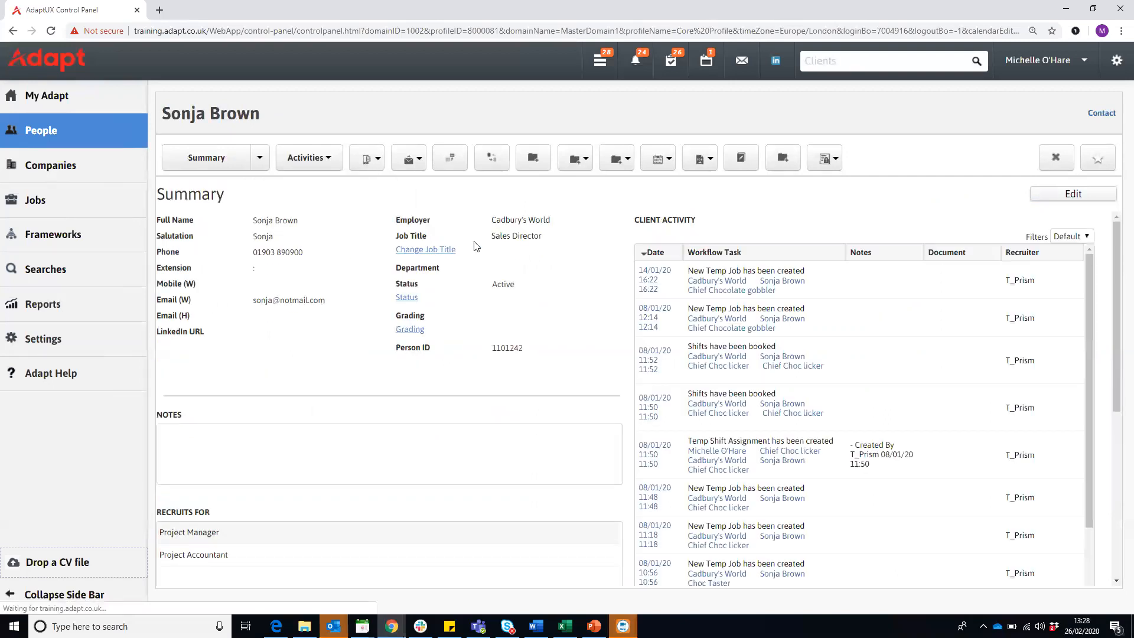
left_click(520, 221)
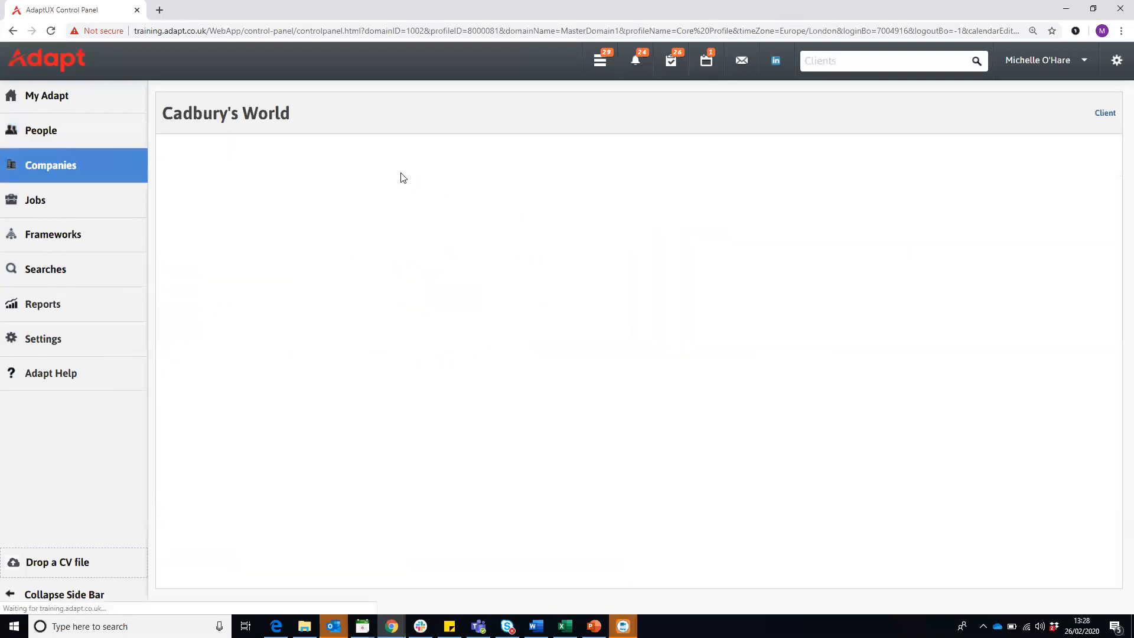
left_click(374, 169)
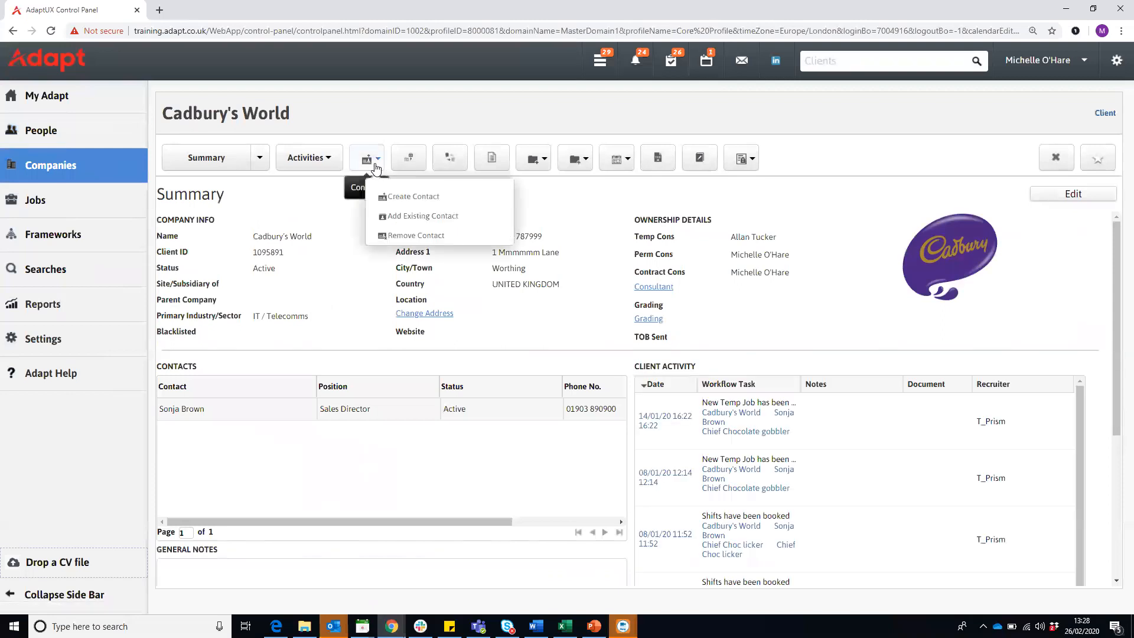
left_click(409, 201)
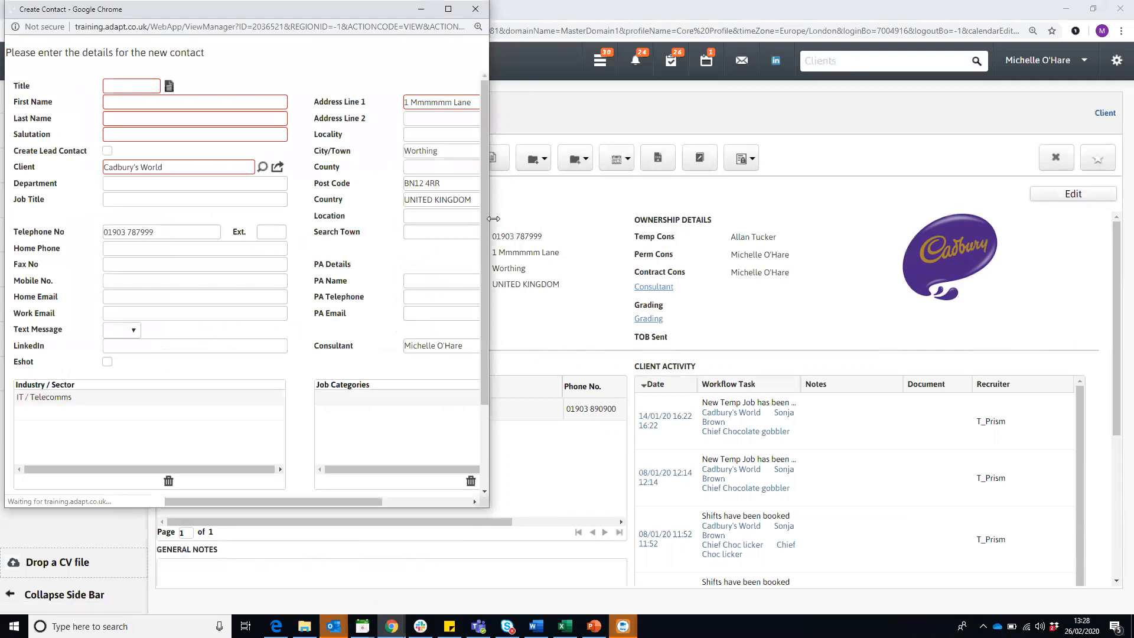
- Widen the new contact form, enable its Eshot option and close the form without saving
left_click_drag(494, 219, 685, 265)
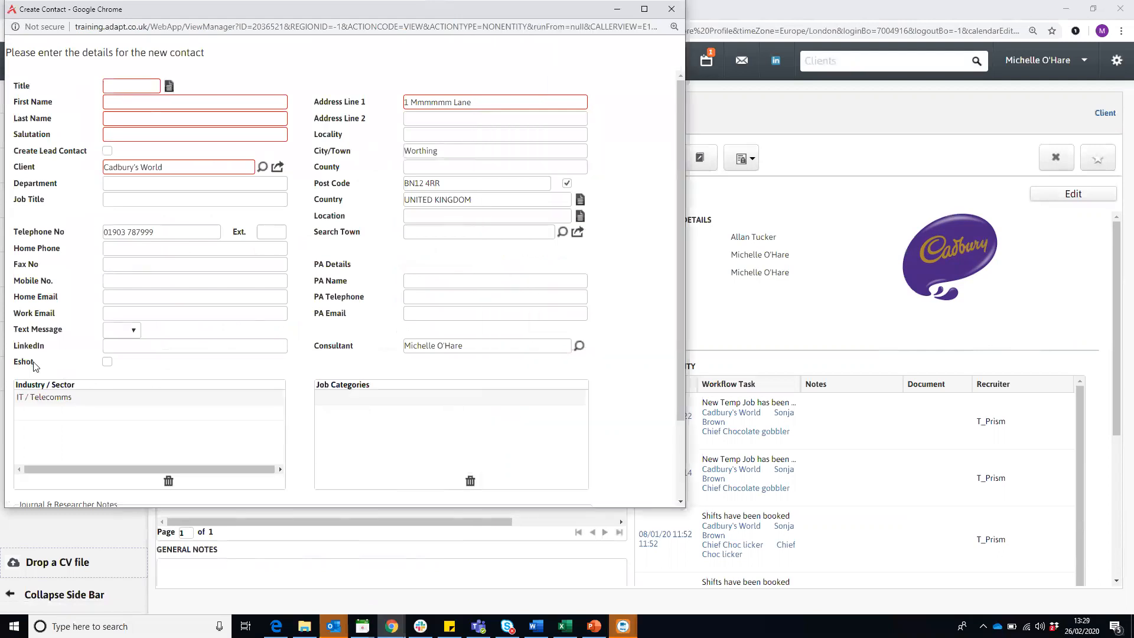
left_click_drag(34, 361, 15, 362)
left_click(107, 361)
left_click(672, 9)
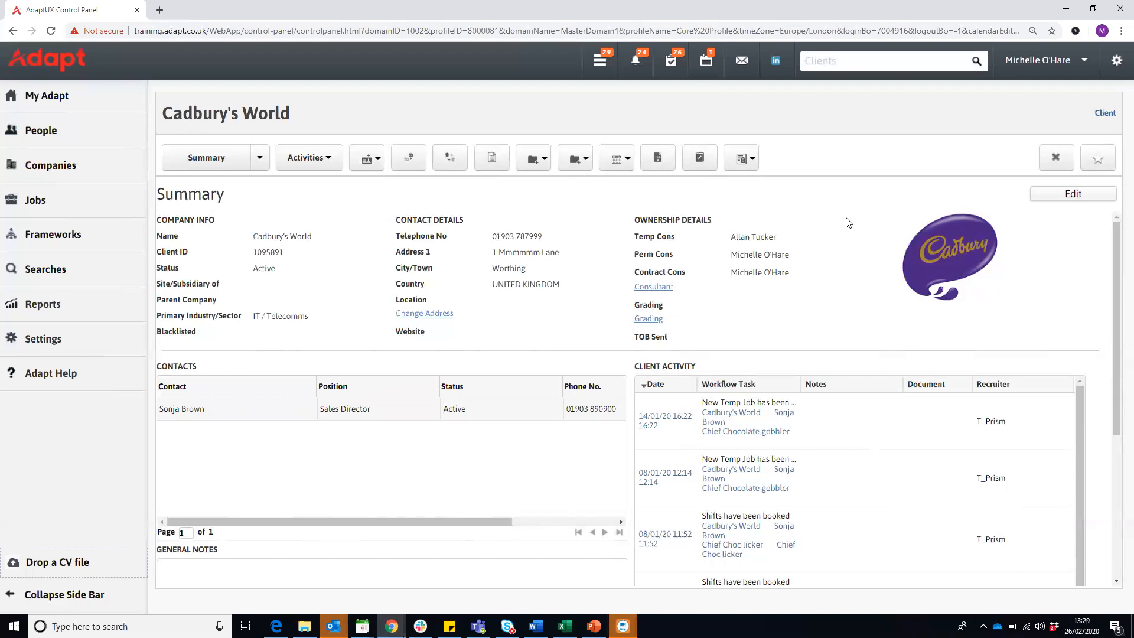
- Open the saved search results named Linux Contractors Spain
mouse_move(130, 278)
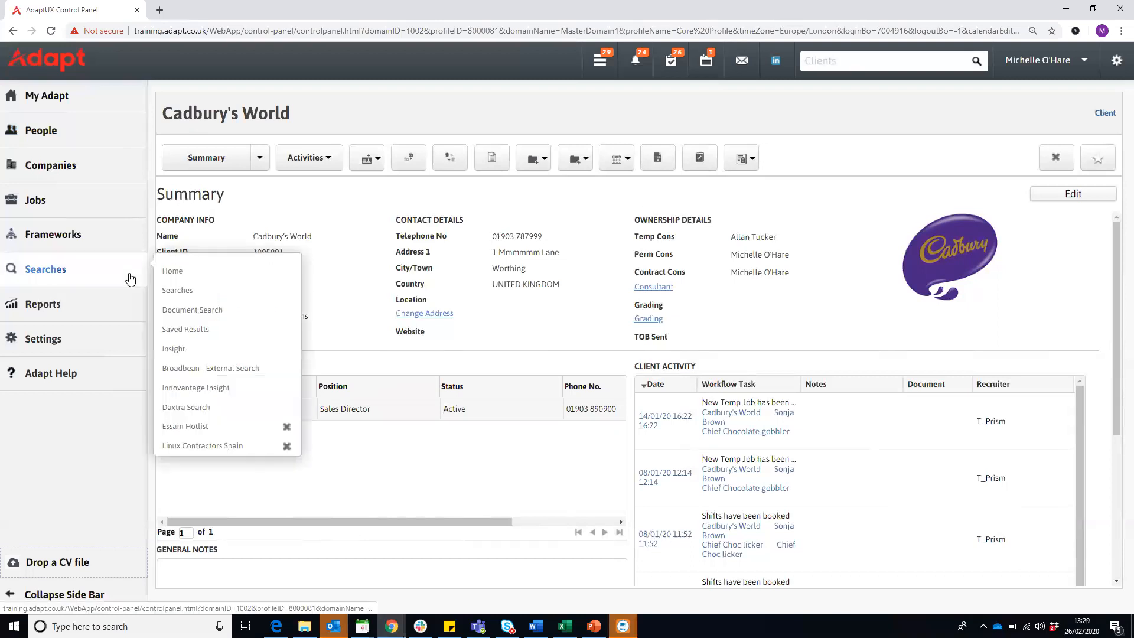
left_click(187, 331)
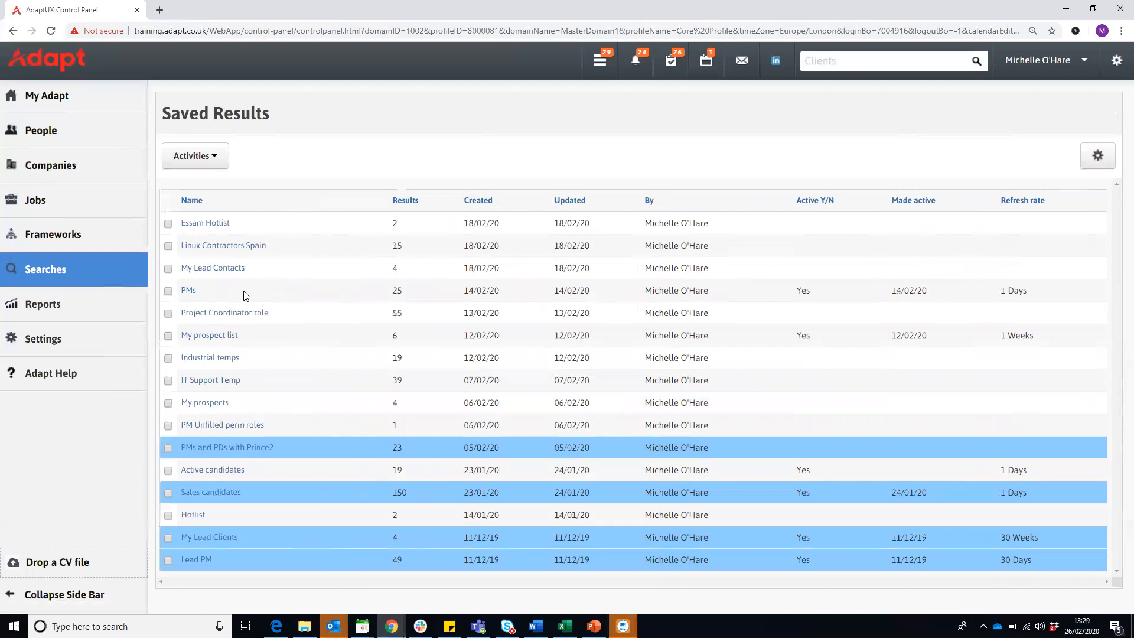
left_click(239, 248)
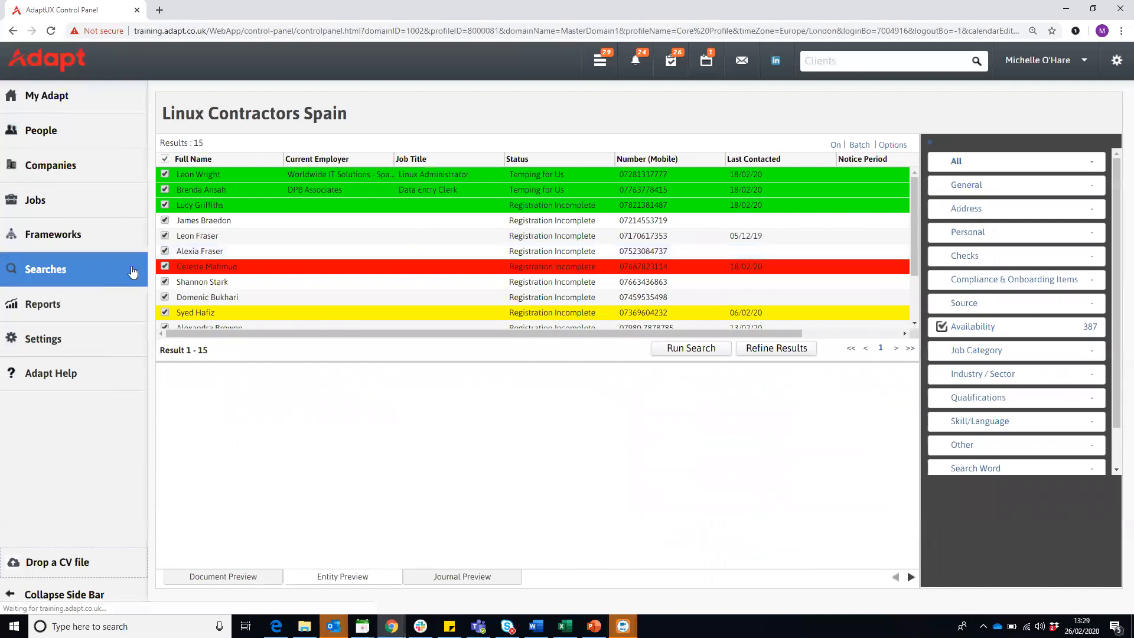
- View the list of available searches, close the candidate preview and return to the Linux Contractors Spain results
mouse_move(132, 272)
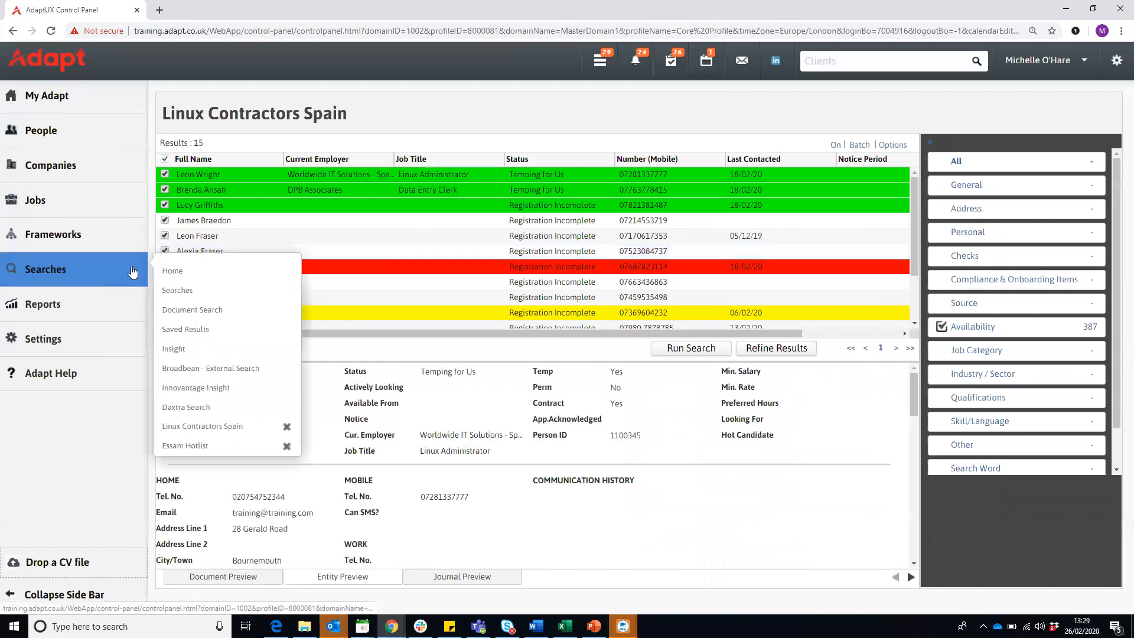
left_click(178, 291)
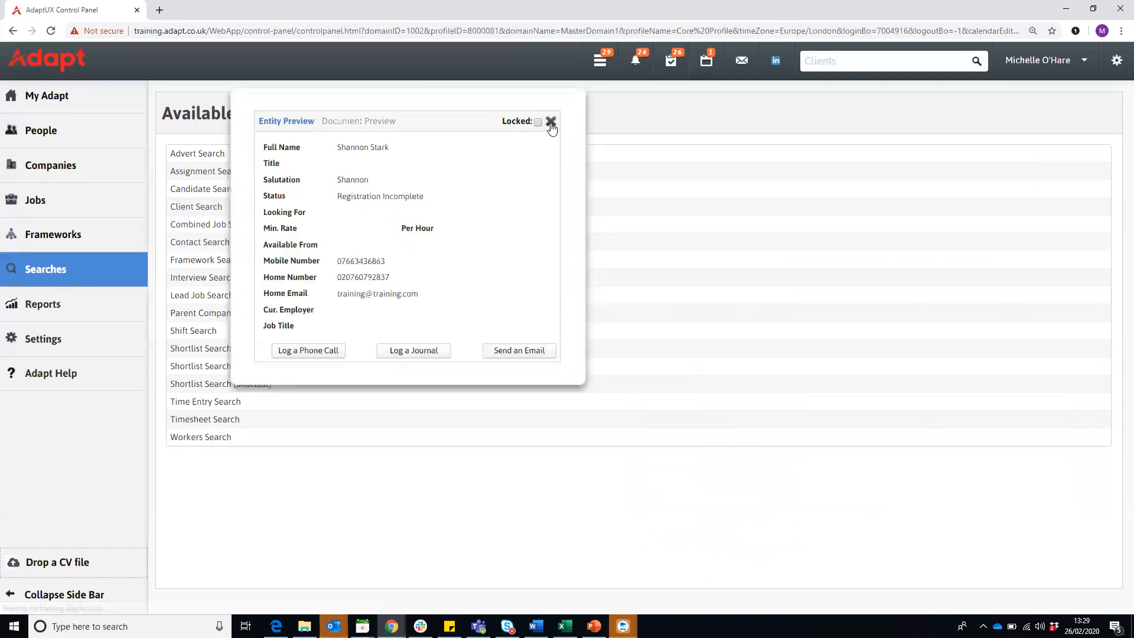
left_click(553, 130)
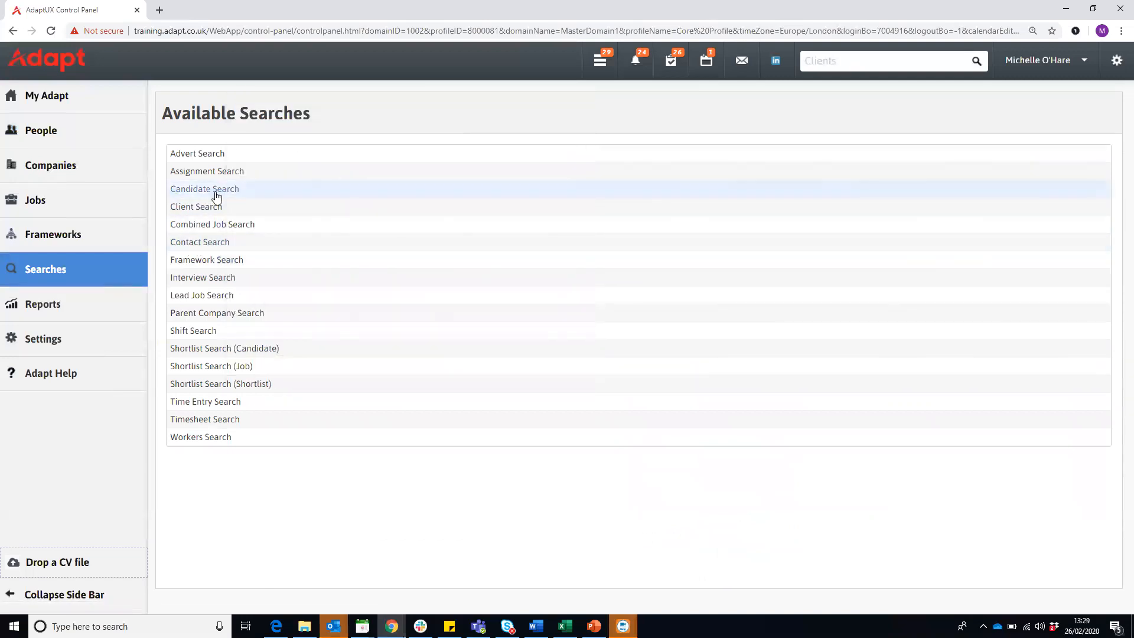
left_click(14, 31)
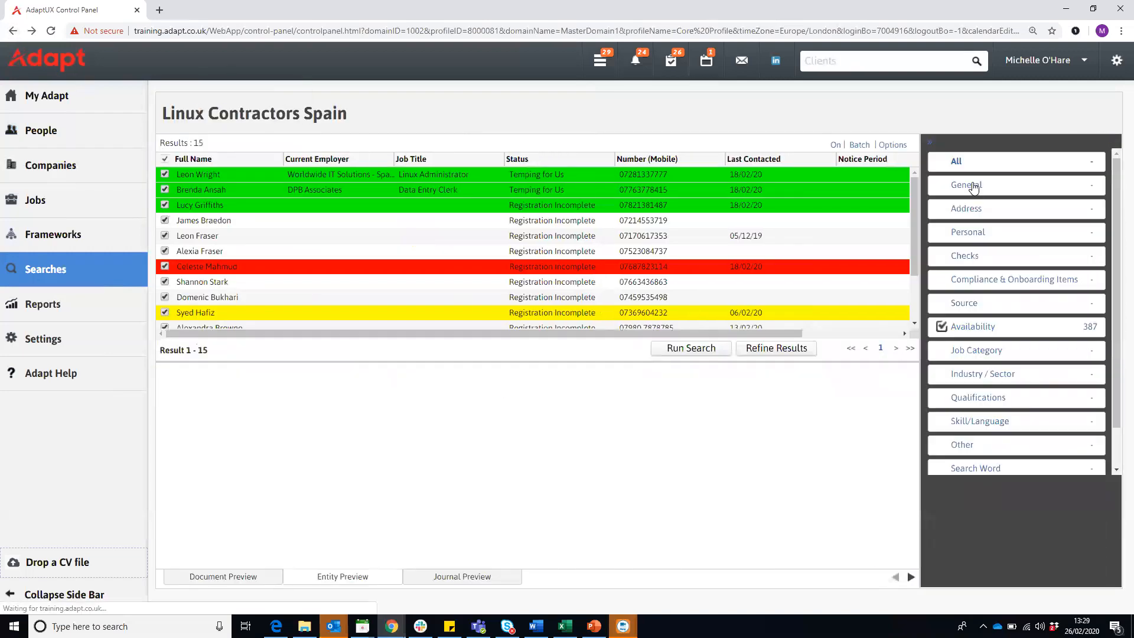
- Collapse the search criteria and the side bar to widen the results list, and highlight the results count
left_click(931, 143)
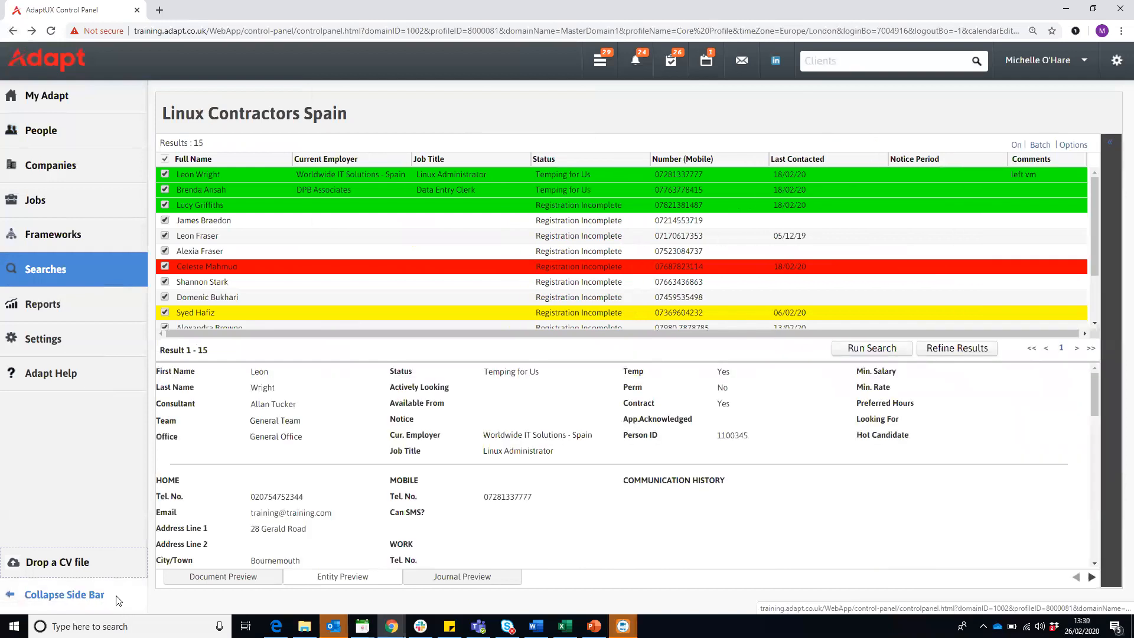
left_click(65, 594)
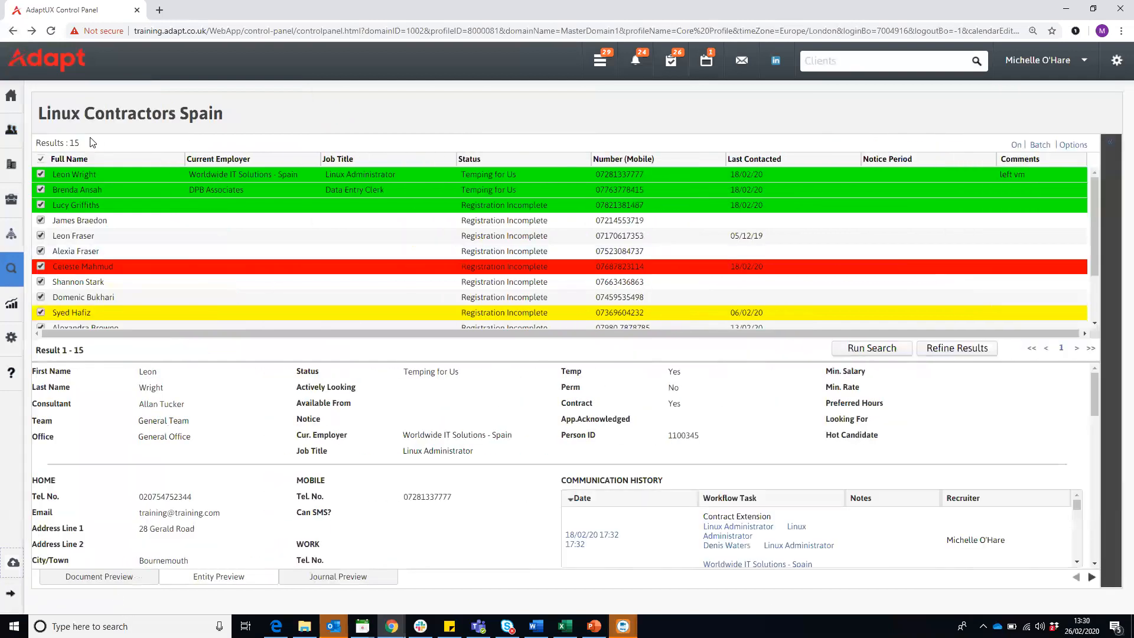
double_click(75, 143)
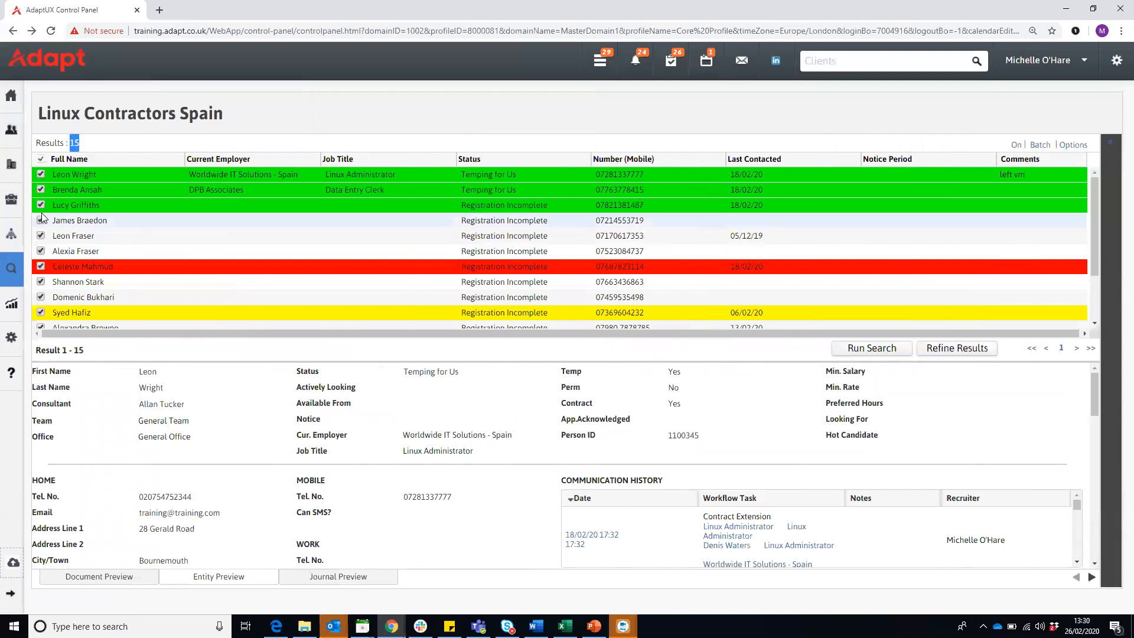
- Deselect every candidate in the Linux Contractors Spain results and reselect all of them
left_click(40, 158)
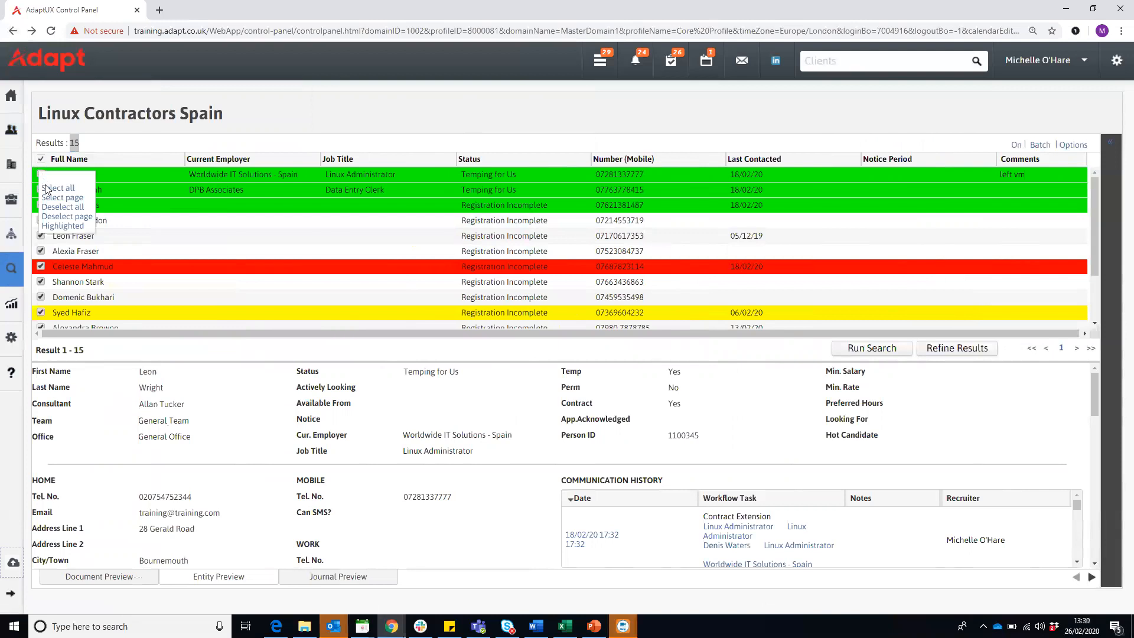
left_click(49, 207)
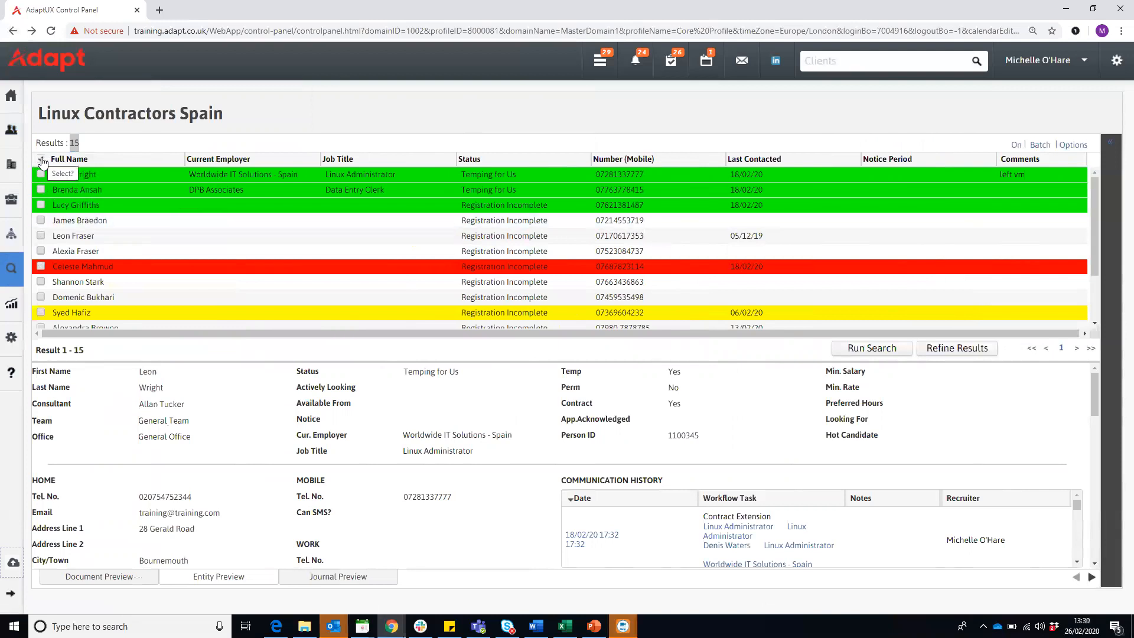
left_click(42, 161)
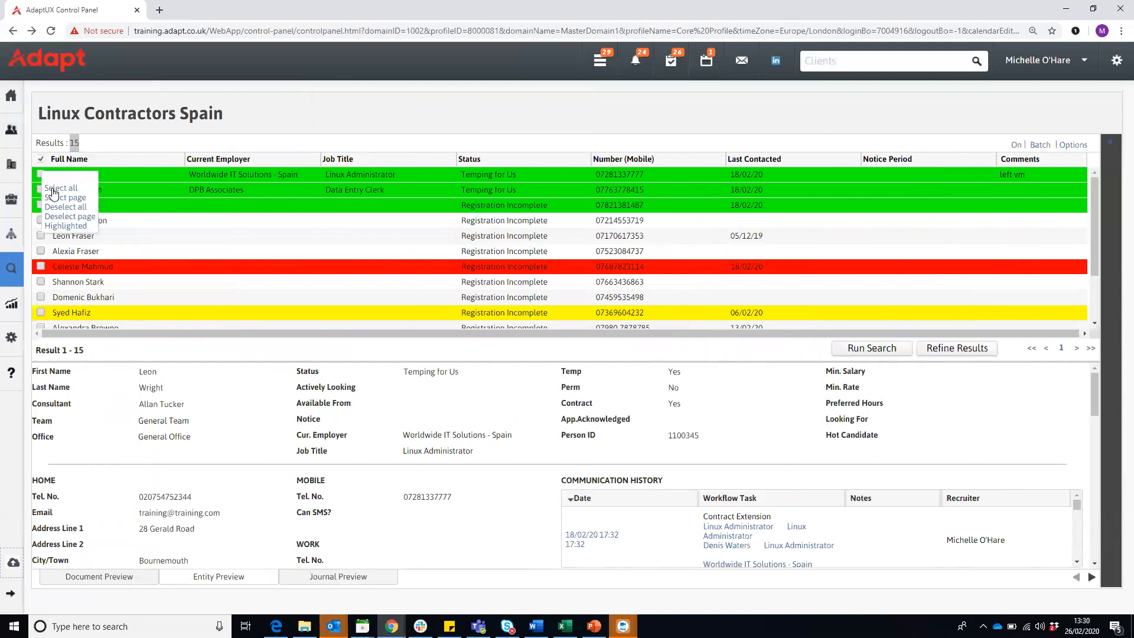
left_click(47, 173)
scroll(45, 218, "down", 2)
scroll(47, 221, "up", 1)
scroll(46, 221, "up", 1)
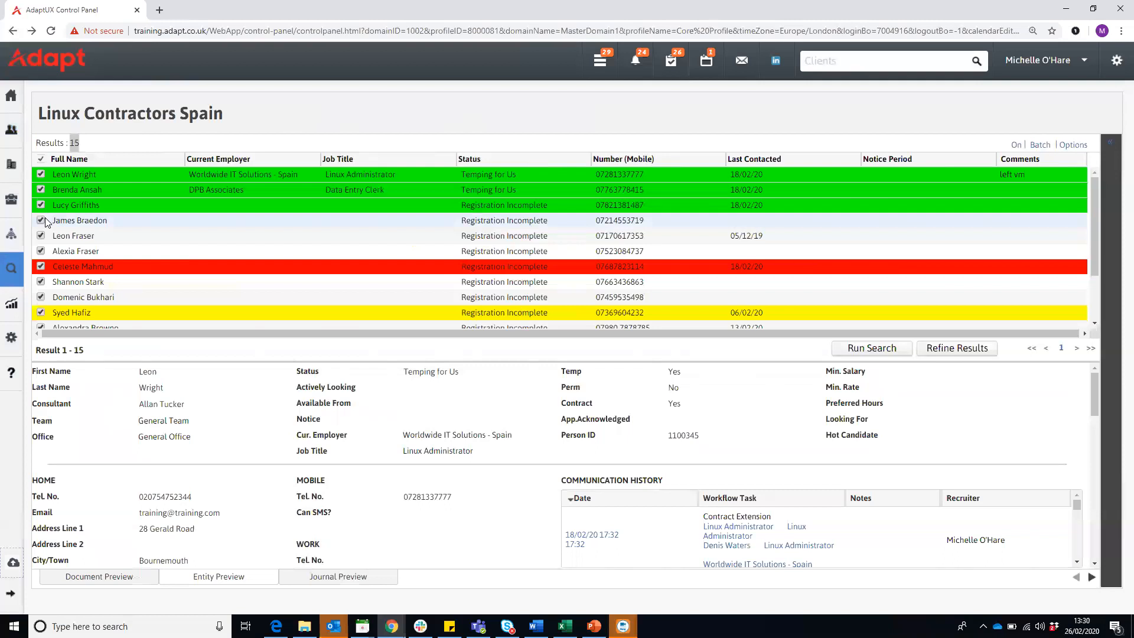
- Exclude the fourth and fifth candidates from the selection, and open a widened Candidate Eshot batch form for the rest
left_click(41, 222)
left_click(41, 236)
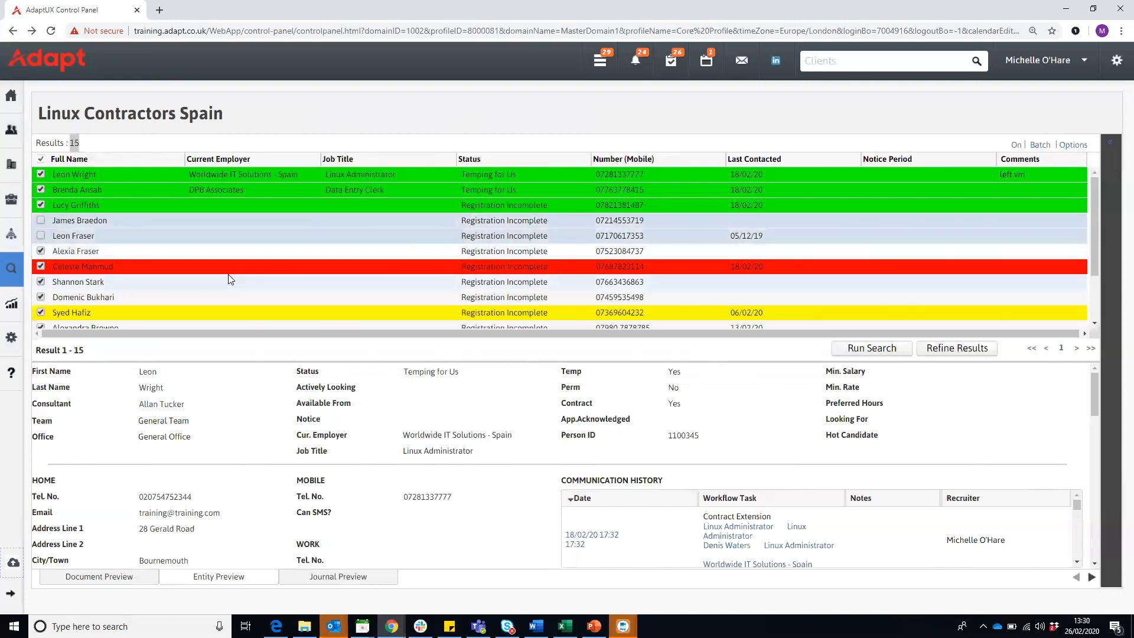
left_click(1040, 146)
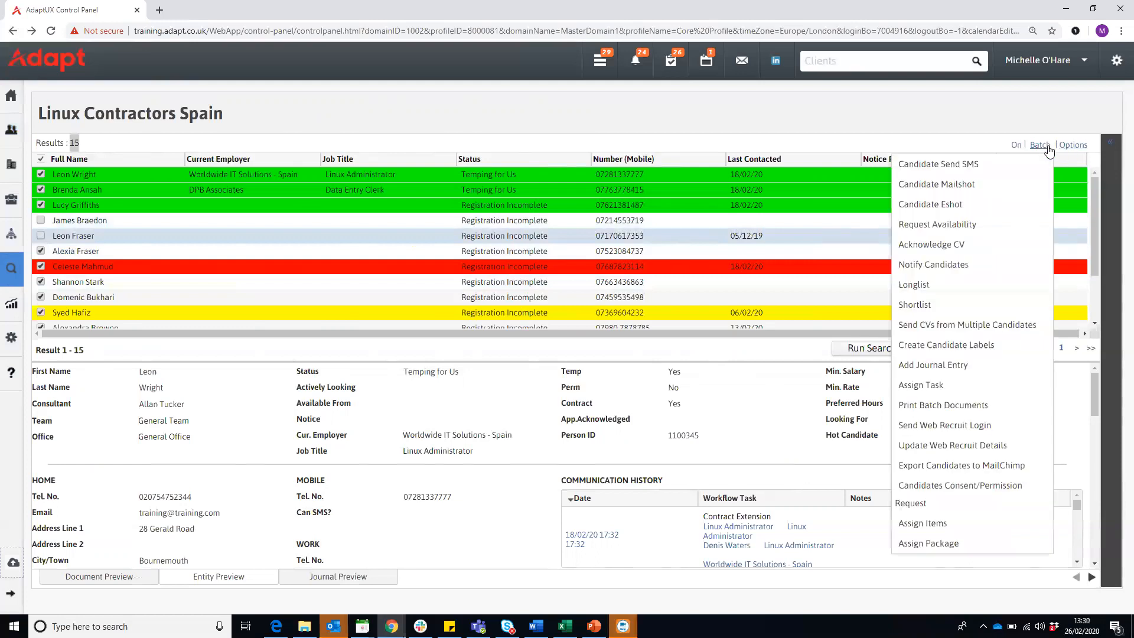
left_click(948, 209)
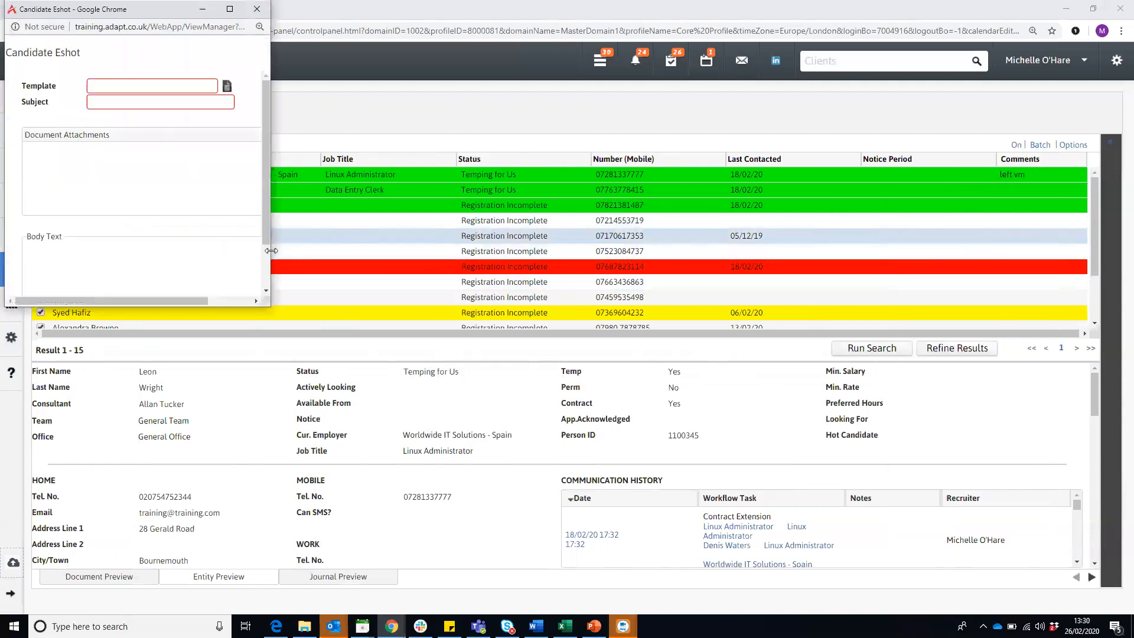
left_click_drag(271, 250, 382, 250)
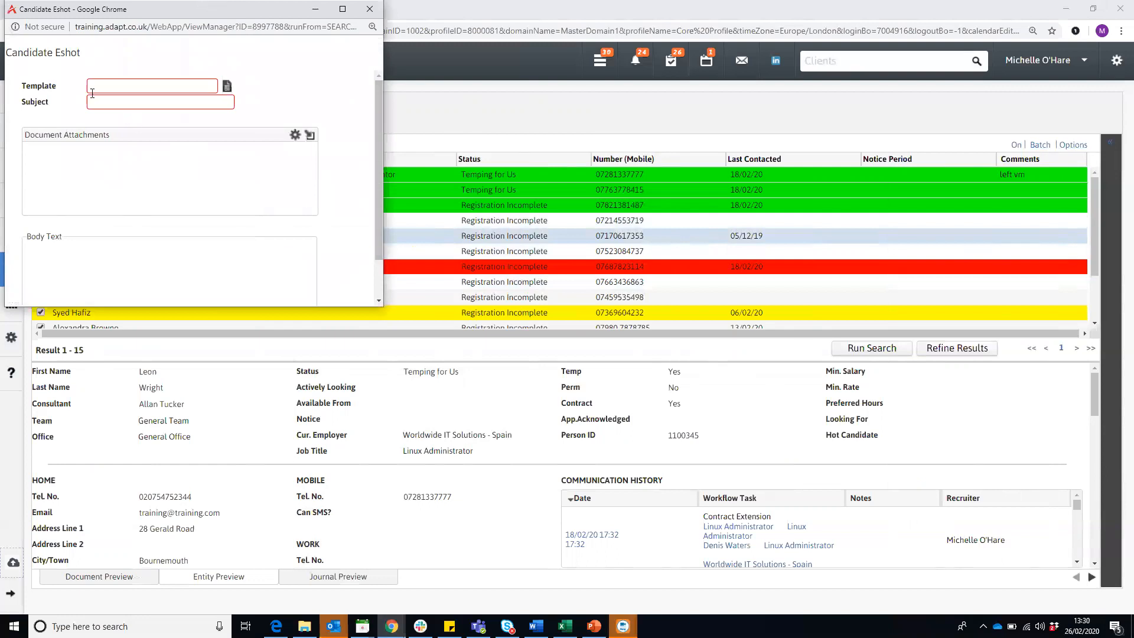
- Set the eshot's template to Candidate Batch Email 1 from the EShot template list
left_click(228, 88)
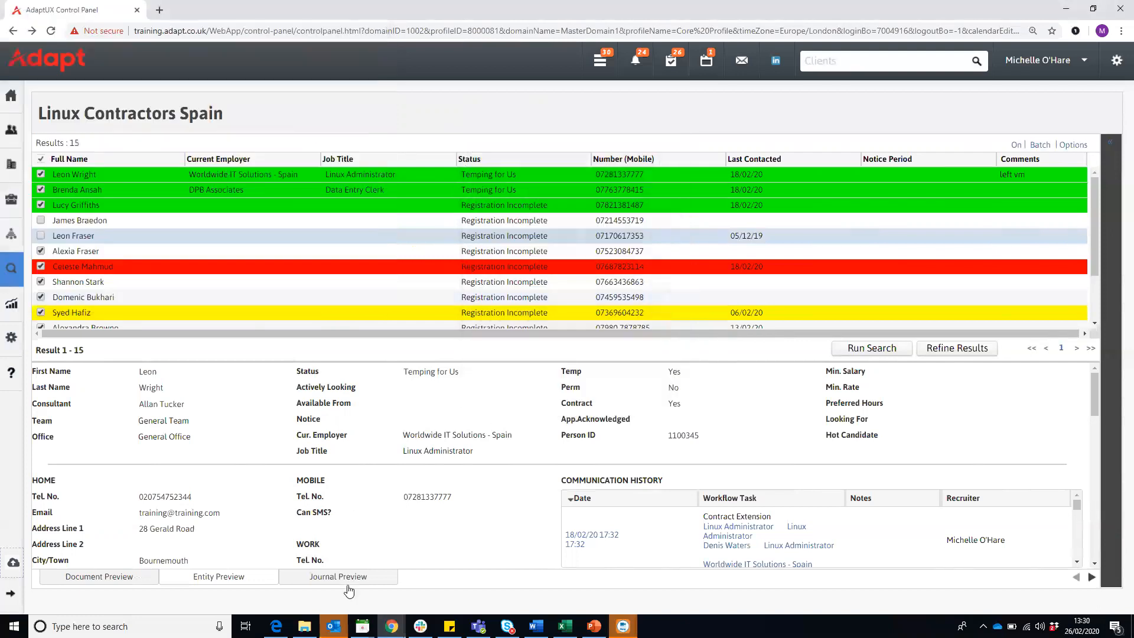
mouse_move(392, 626)
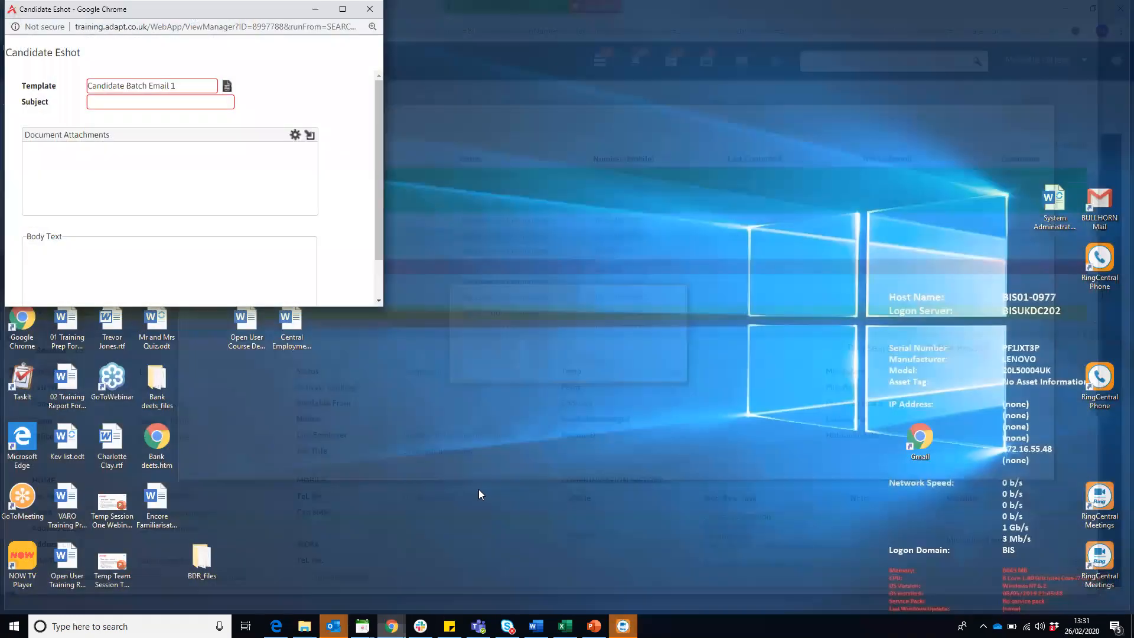
left_click(532, 561)
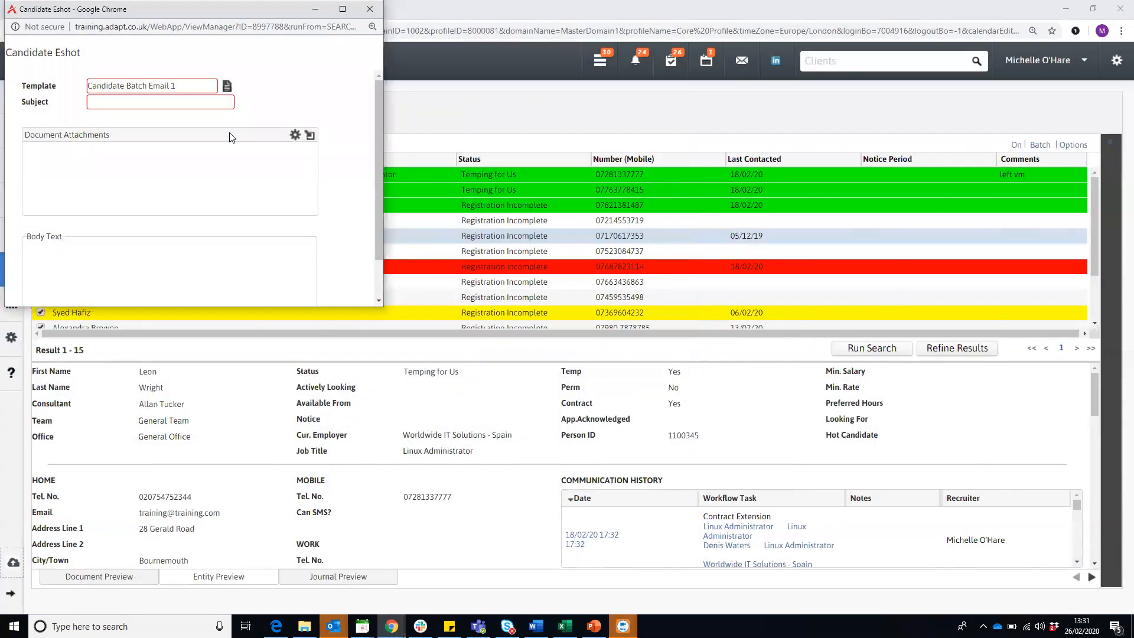
left_click(226, 87)
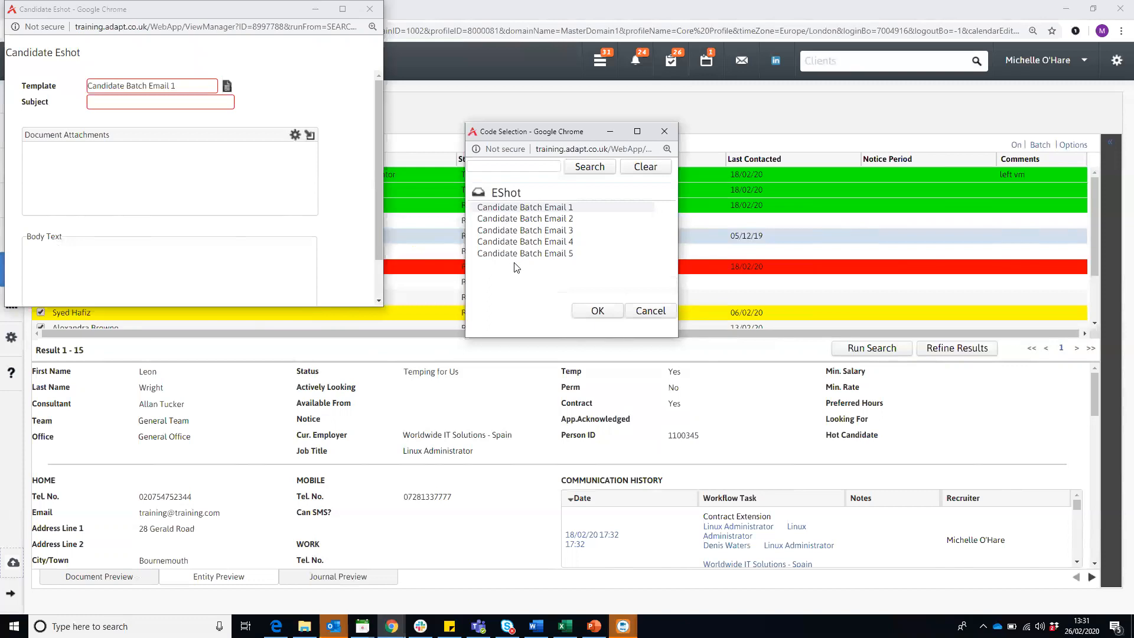
double_click(515, 208)
- Enter "New role" as the eshot's subject
left_click(161, 105)
type("nEW RO")
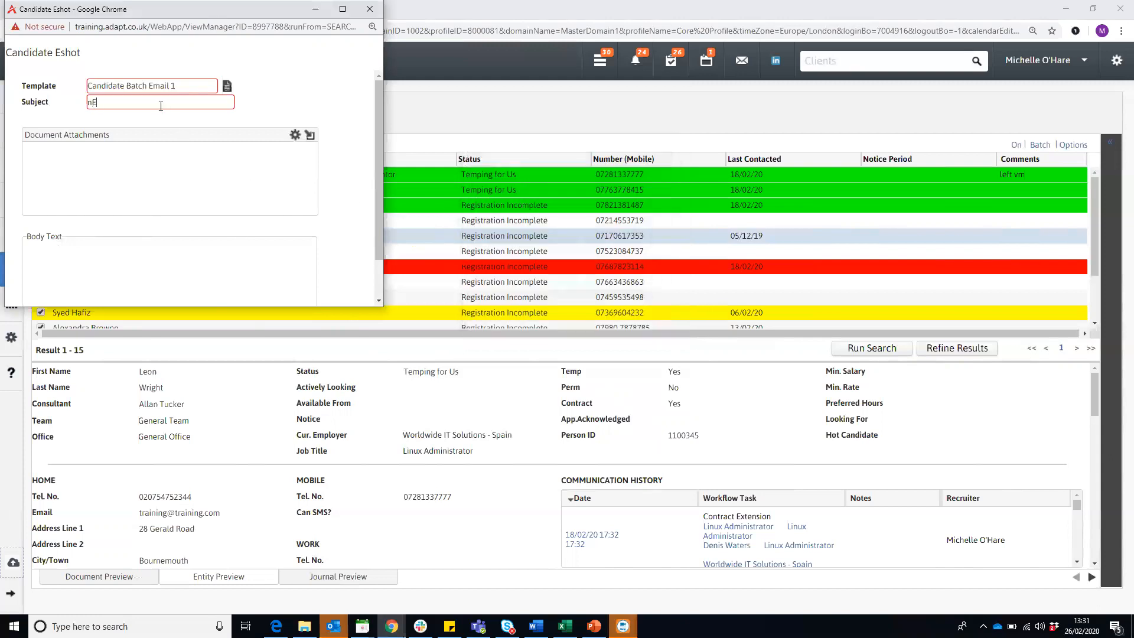
key("BackSpace")
key("BackSpace")
key("BackSpace")
key("BackSpace")
key("BackSpace")
key("BackSpace")
type("New role")
- View how to browse for an eshot document attachment, and close the upload windows without attaching a file
left_click(310, 137)
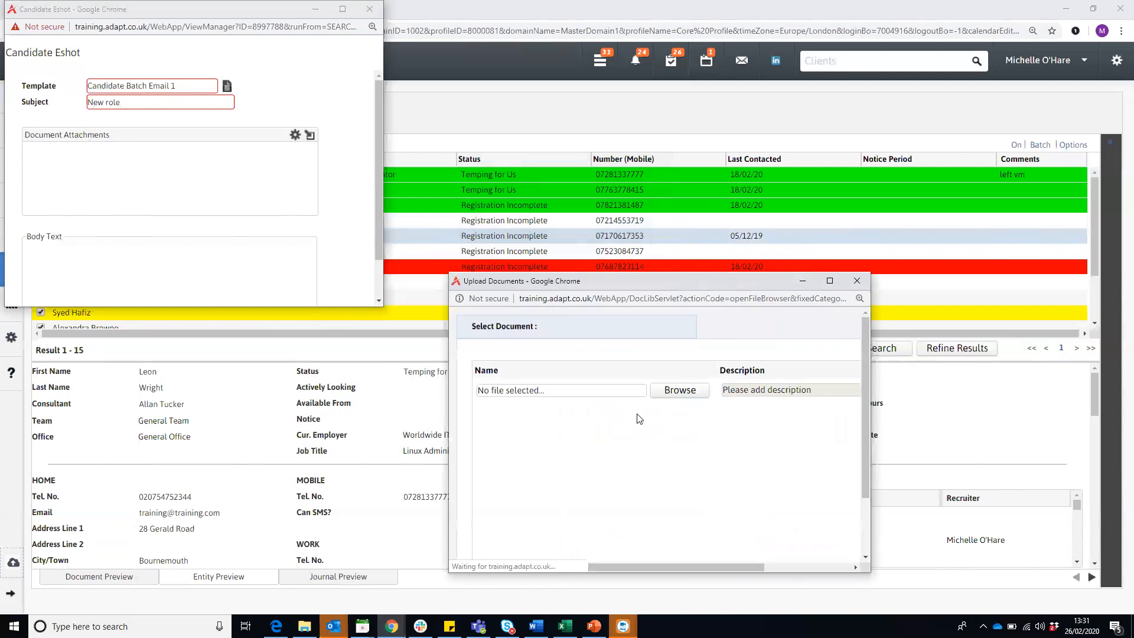
left_click(688, 393)
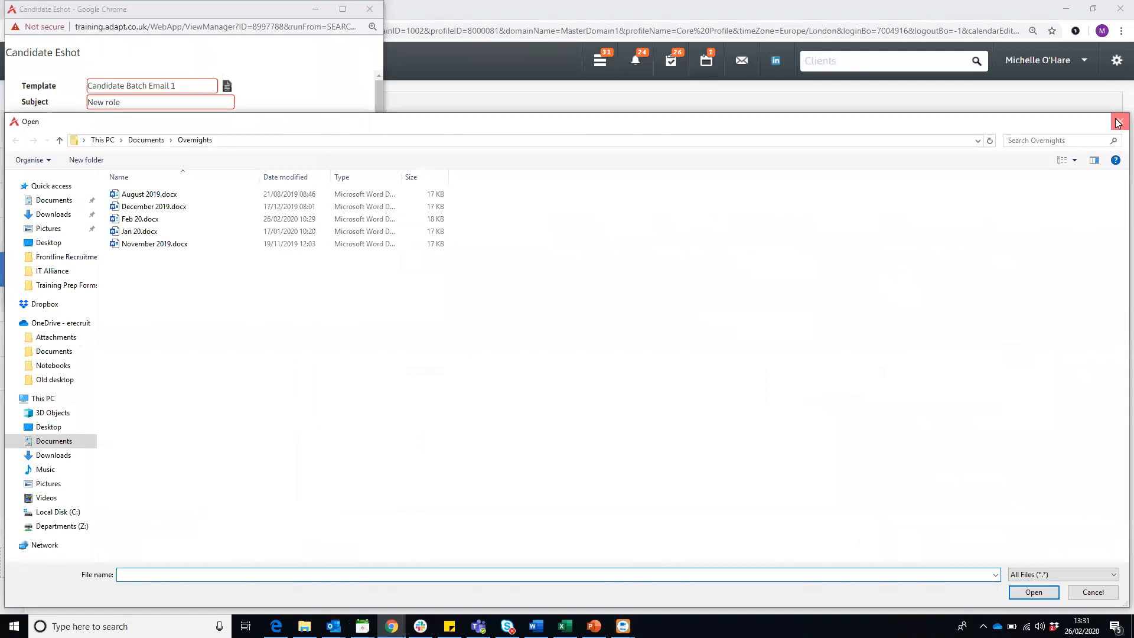
left_click(1118, 123)
left_click(857, 282)
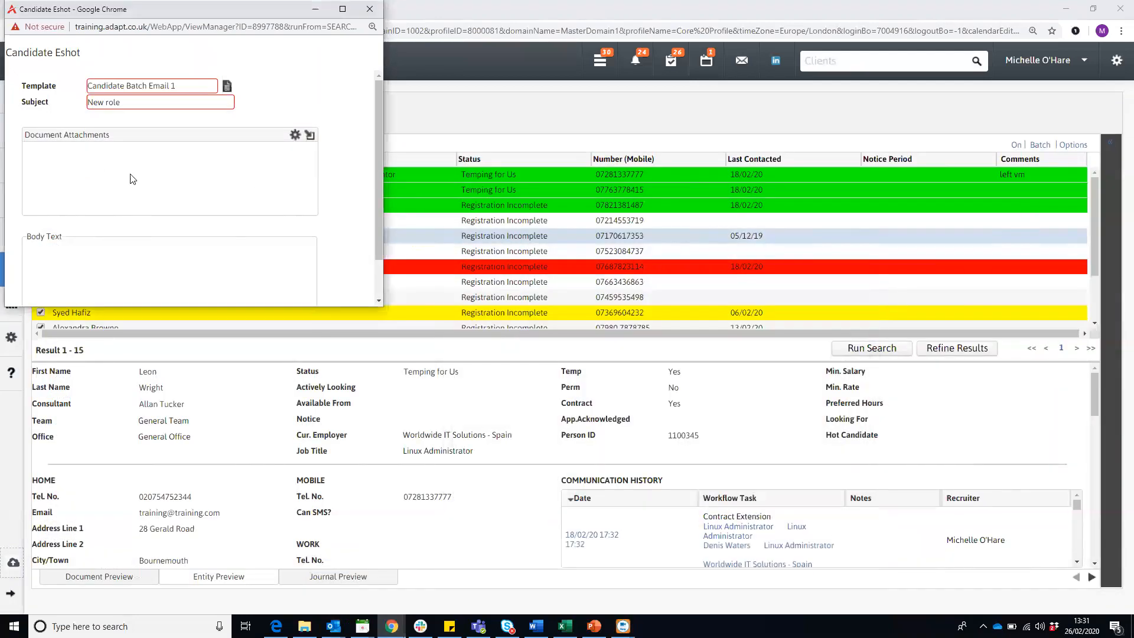
- Enter "The content of your email" as the eshot's body text and preview the email
scroll(132, 178, "down", 2)
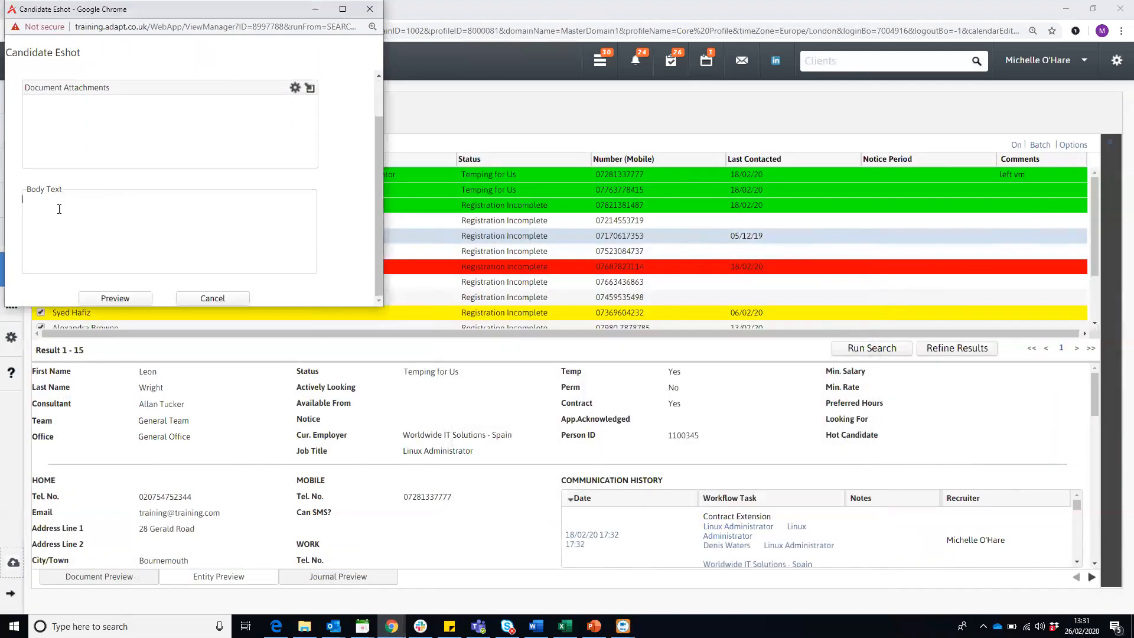
type("The content of your email")
left_click(127, 300)
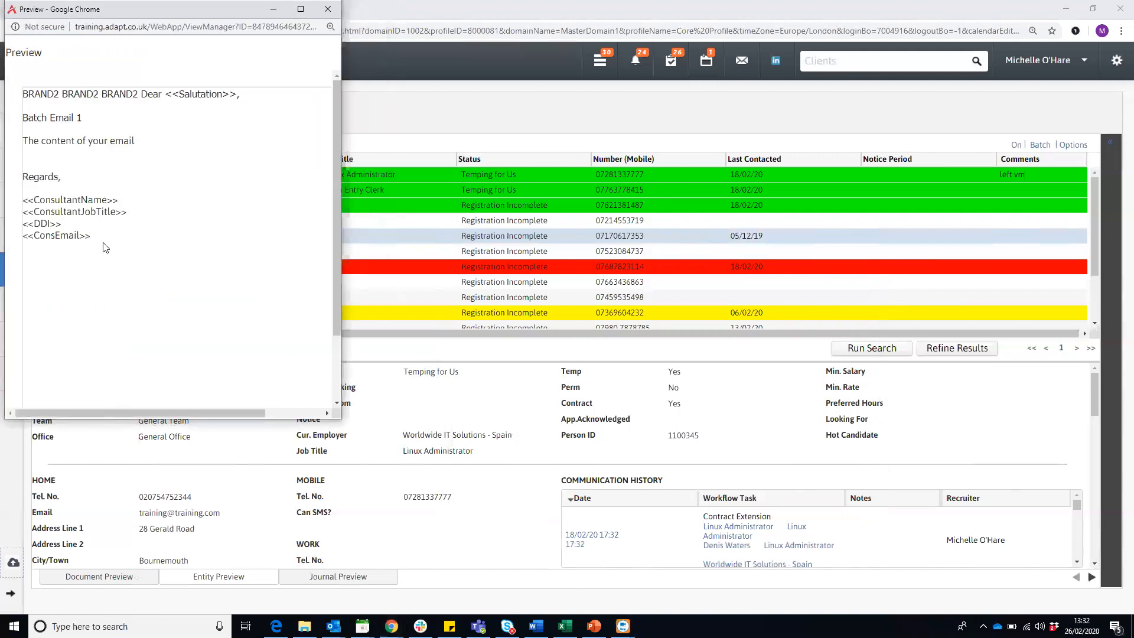
- Review the brand text, template line, body text and signature fields in the preview, and send the eshot
left_click_drag(137, 93, 28, 94)
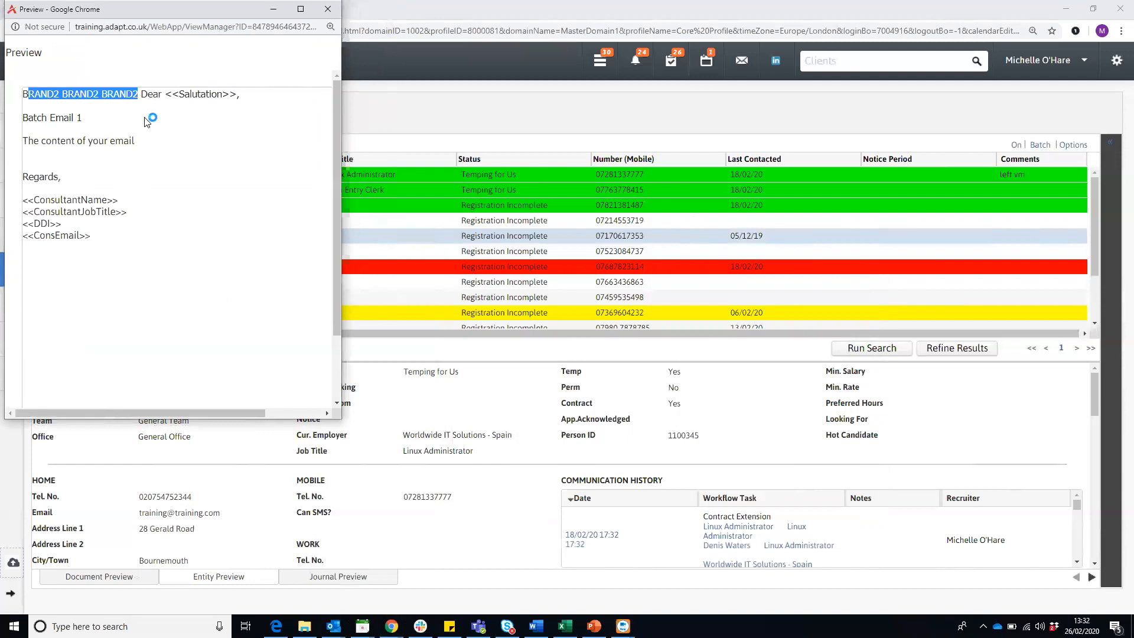
left_click_drag(88, 120, 24, 120)
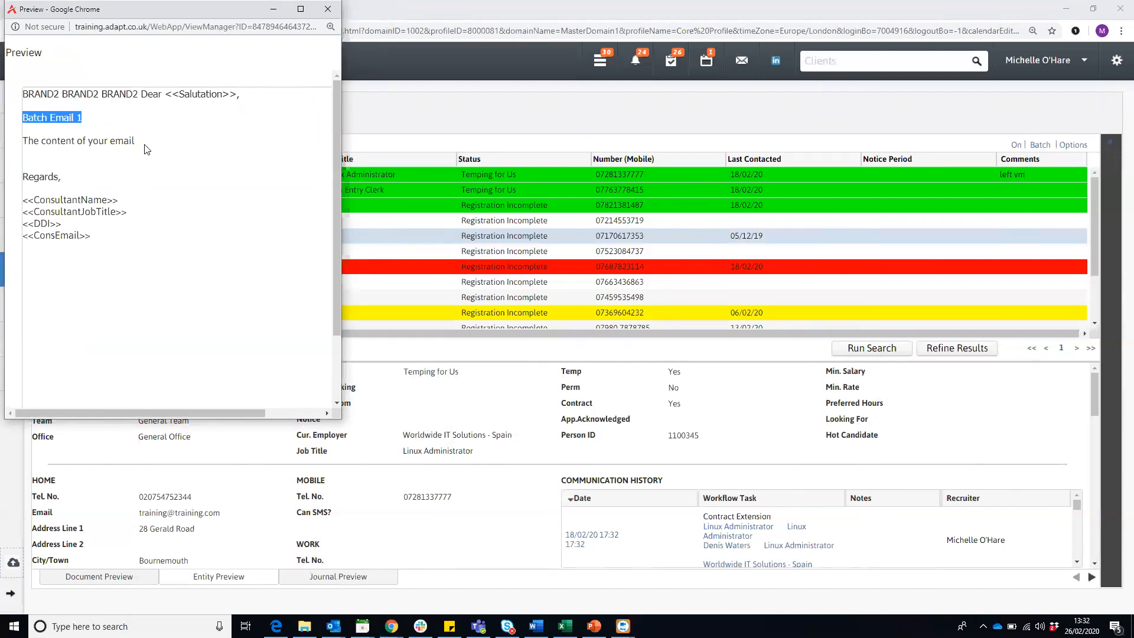
left_click_drag(144, 144, 26, 142)
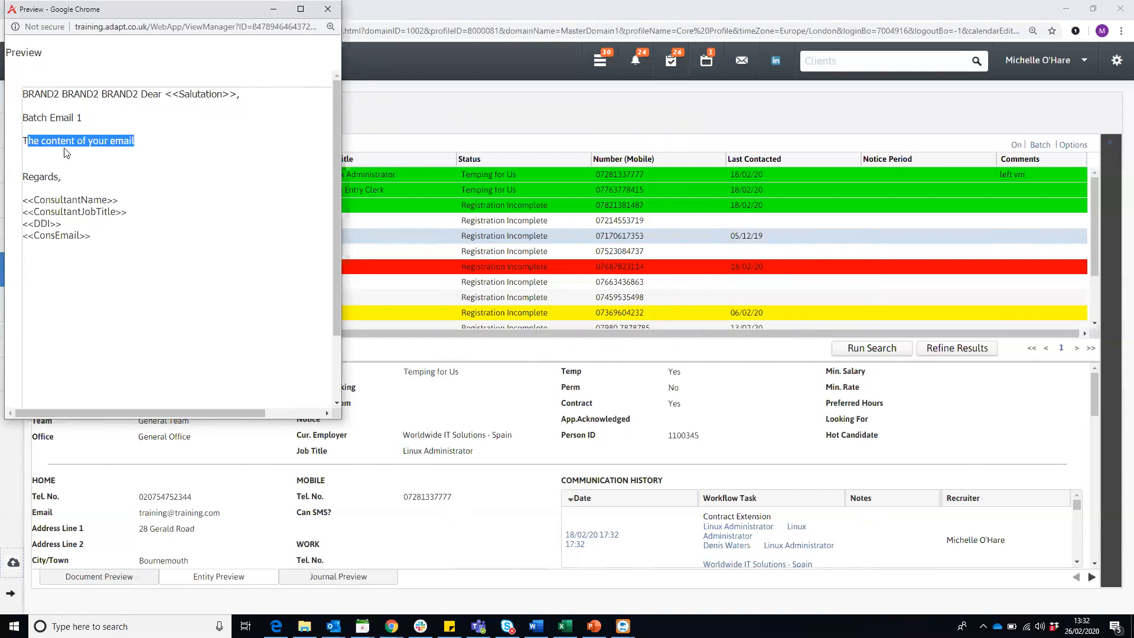
scroll(104, 217, "down", 3)
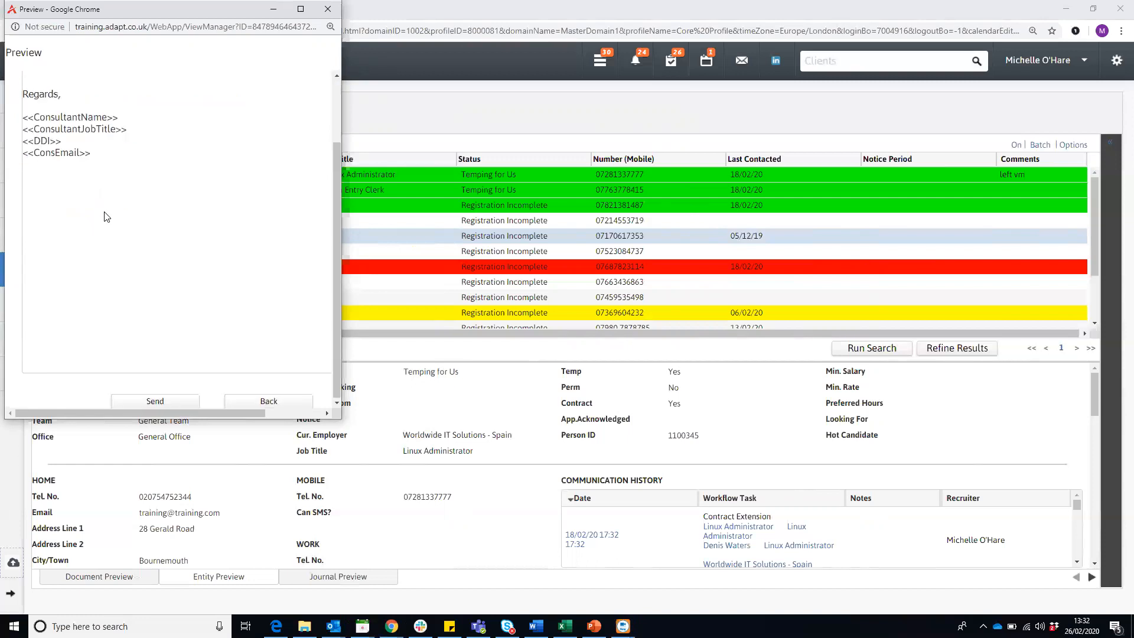
scroll(104, 217, "up", 2)
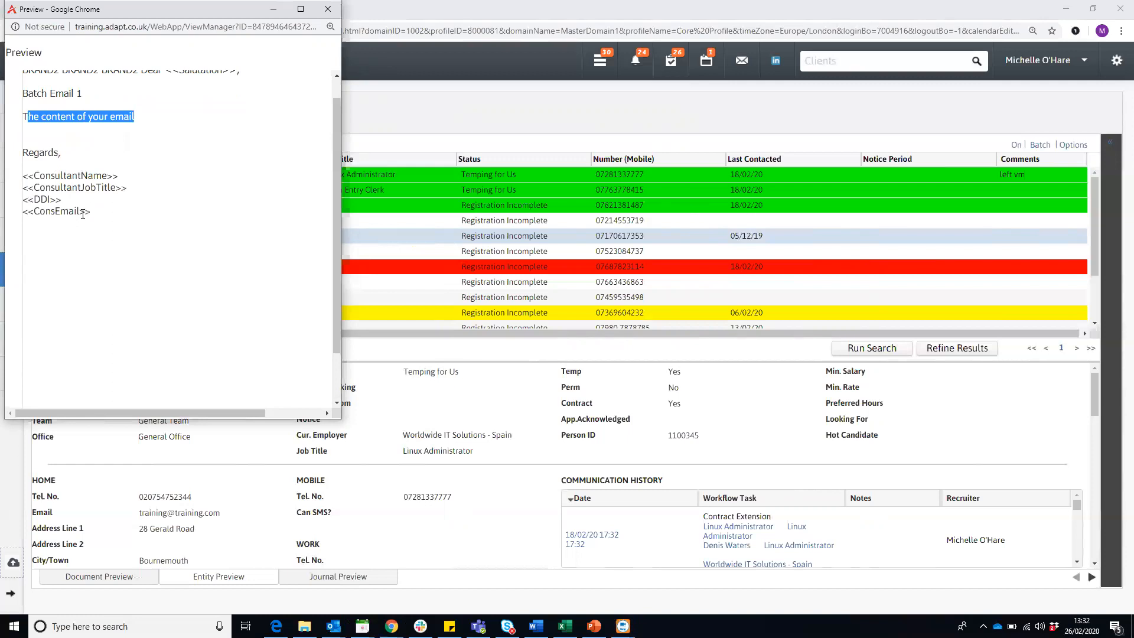
scroll(85, 221, "down", 2)
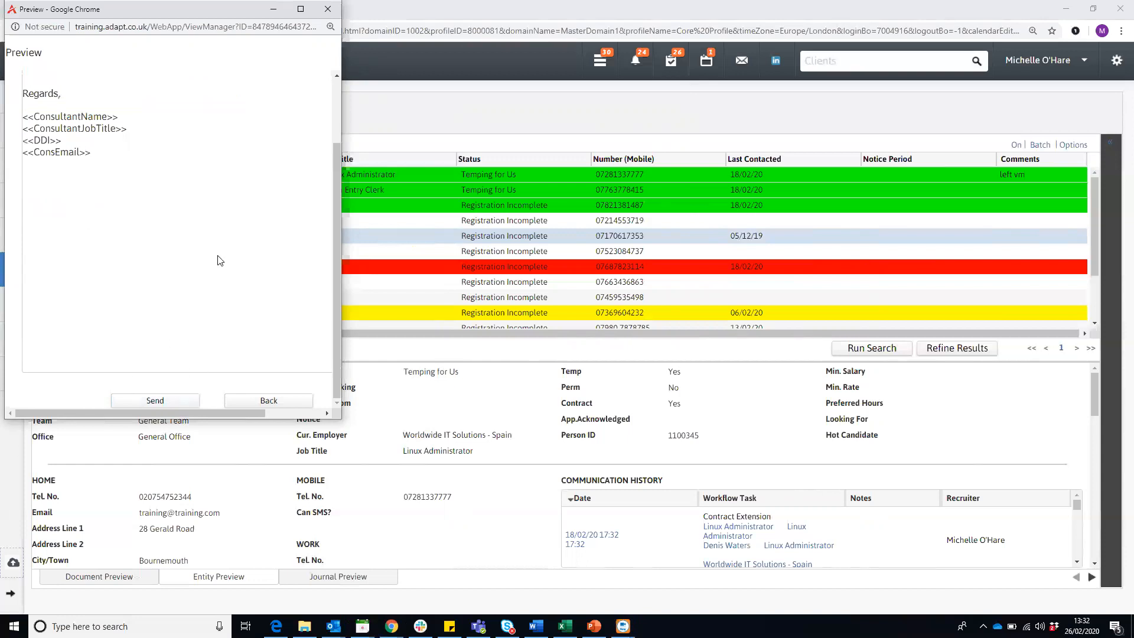
left_click(175, 401)
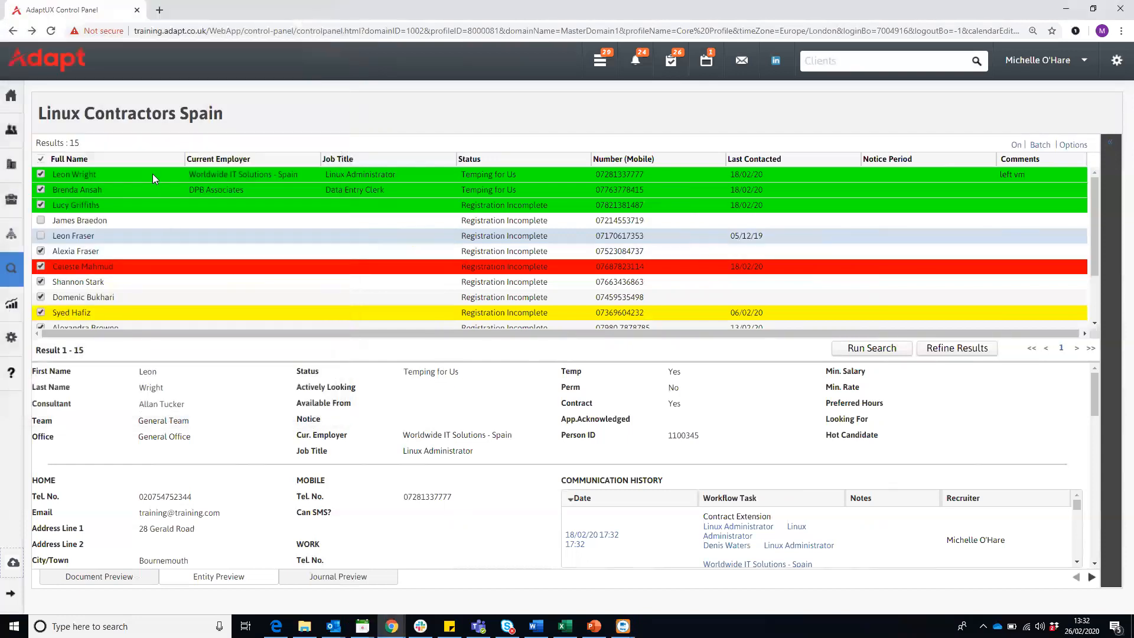
- Preview the fourth and third candidates in the results list and show the journal preview
left_click(160, 223)
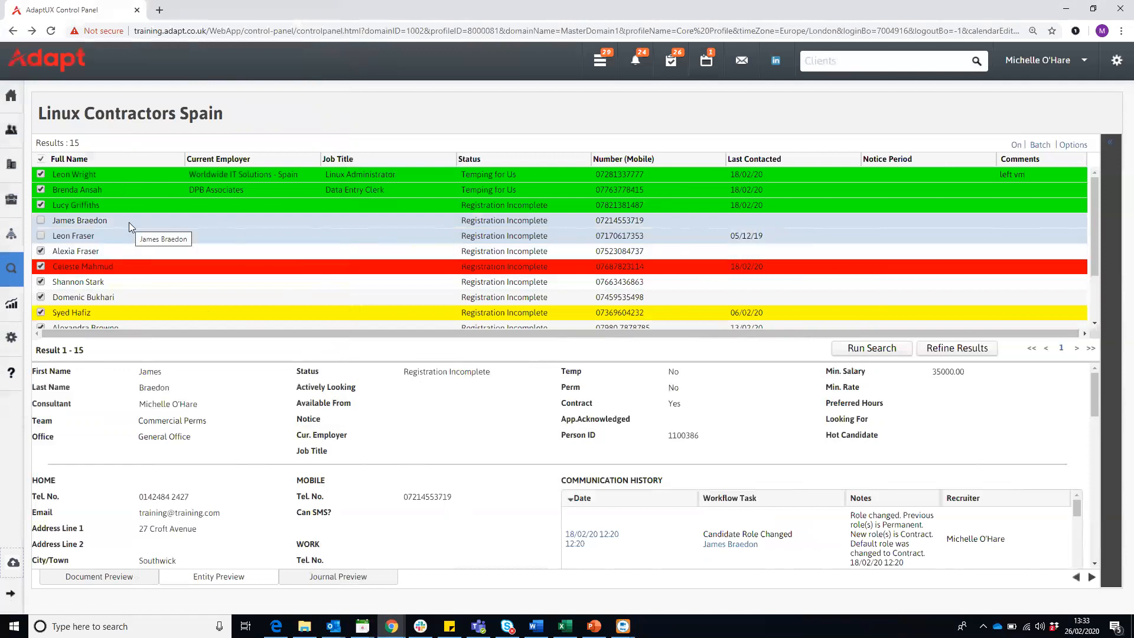
left_click(139, 203)
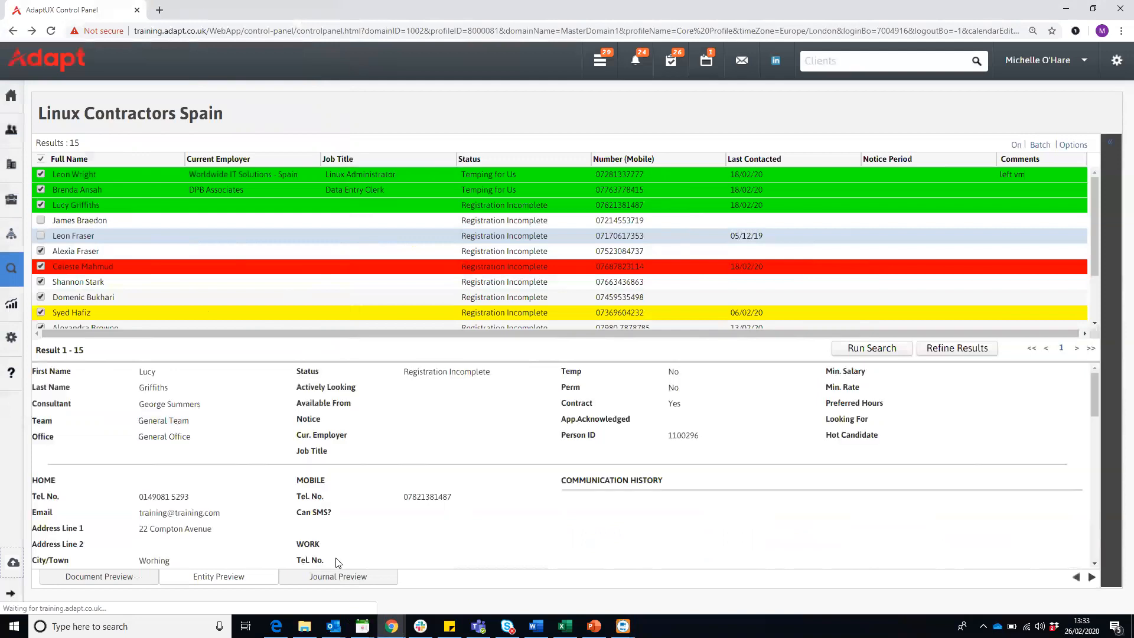
left_click(338, 579)
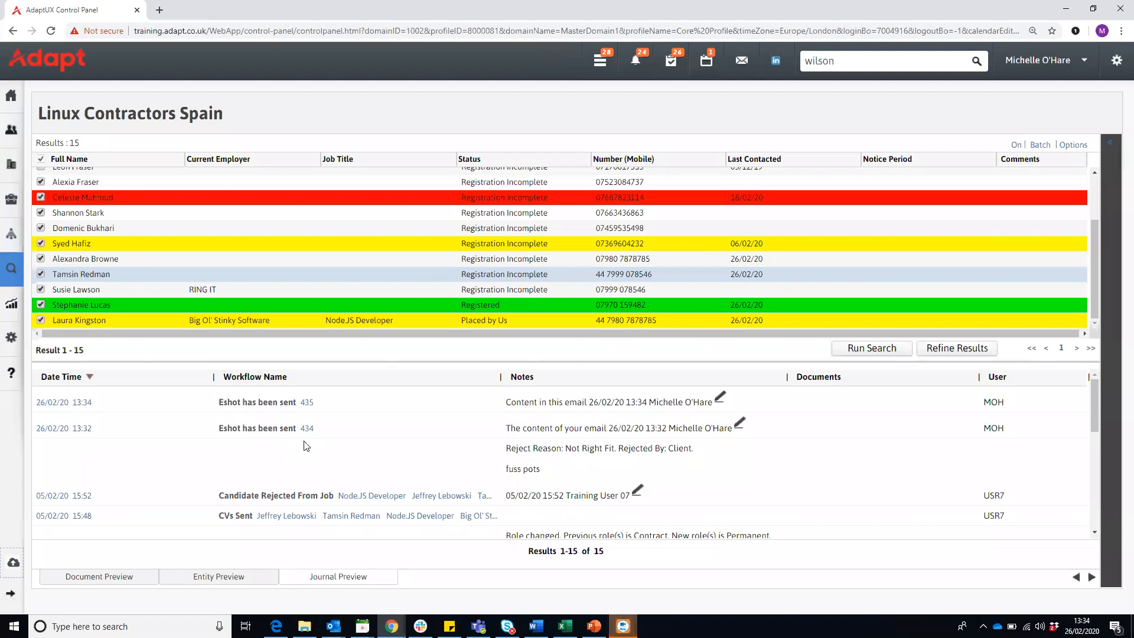
- Open the batch record of the latest "Eshot has been sent" journal entry and examine its linked persons, template, attachments and failed report
left_click(306, 402)
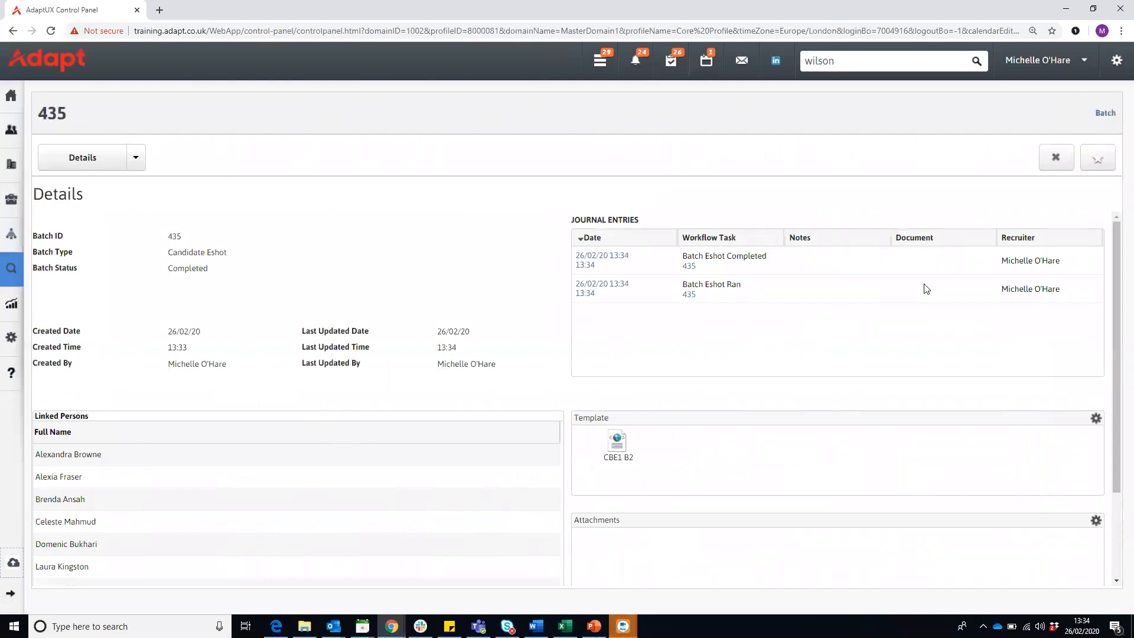
scroll(502, 326, "down", 1)
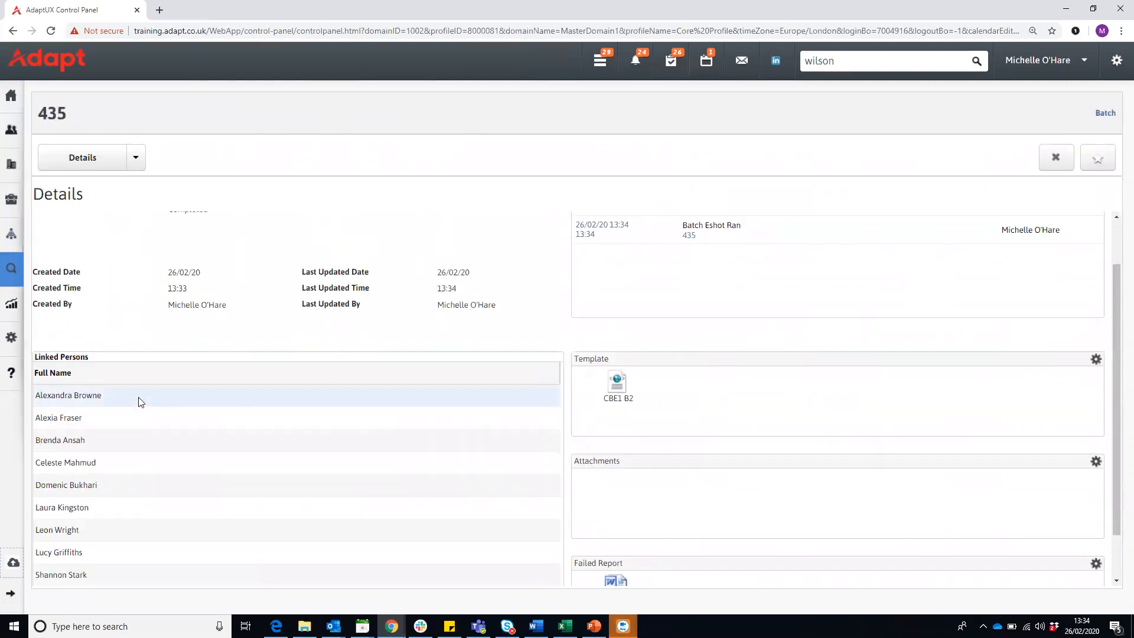
scroll(141, 402, "down", 1)
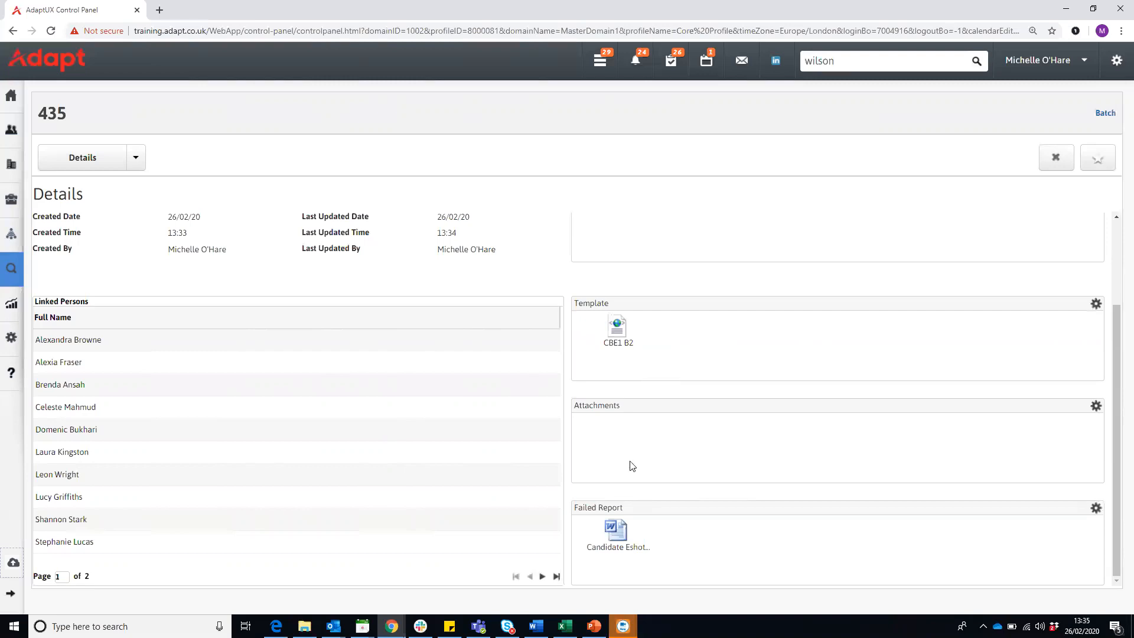
- Open the batch's failed report document in Word, review which candidates were not emailed and why, and close the report
left_click(616, 529)
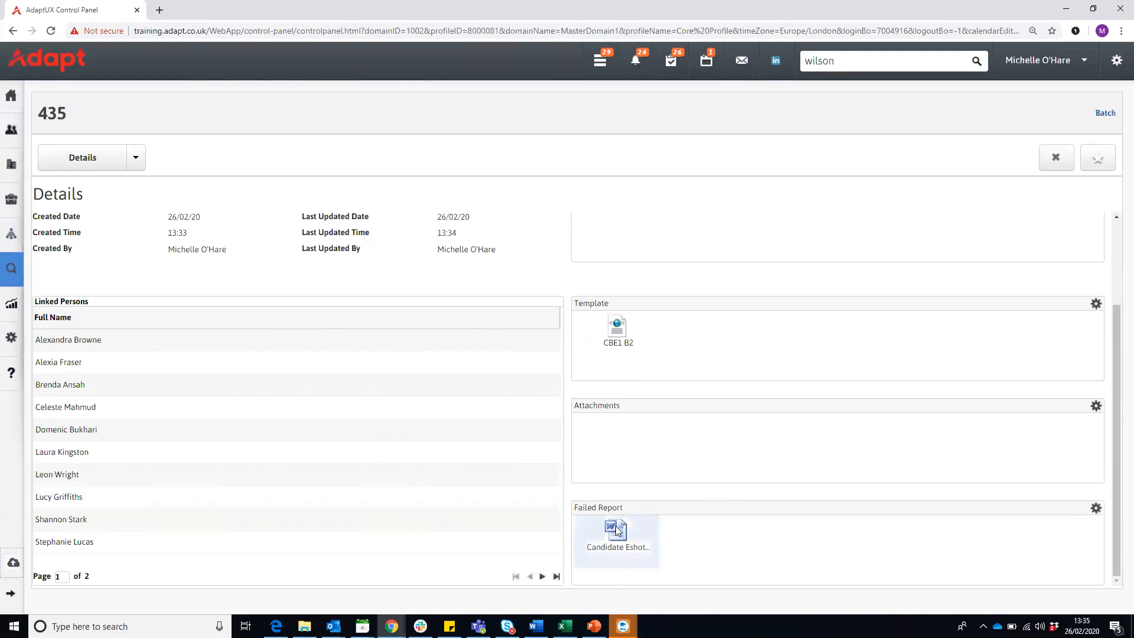
double_click(616, 529)
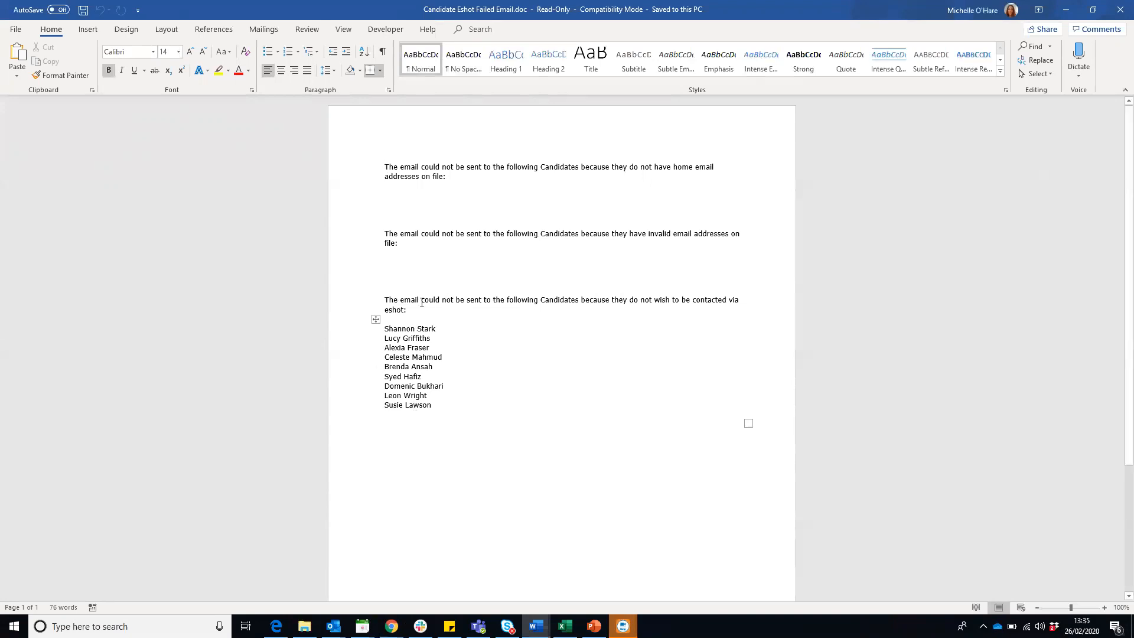
left_click(1115, 12)
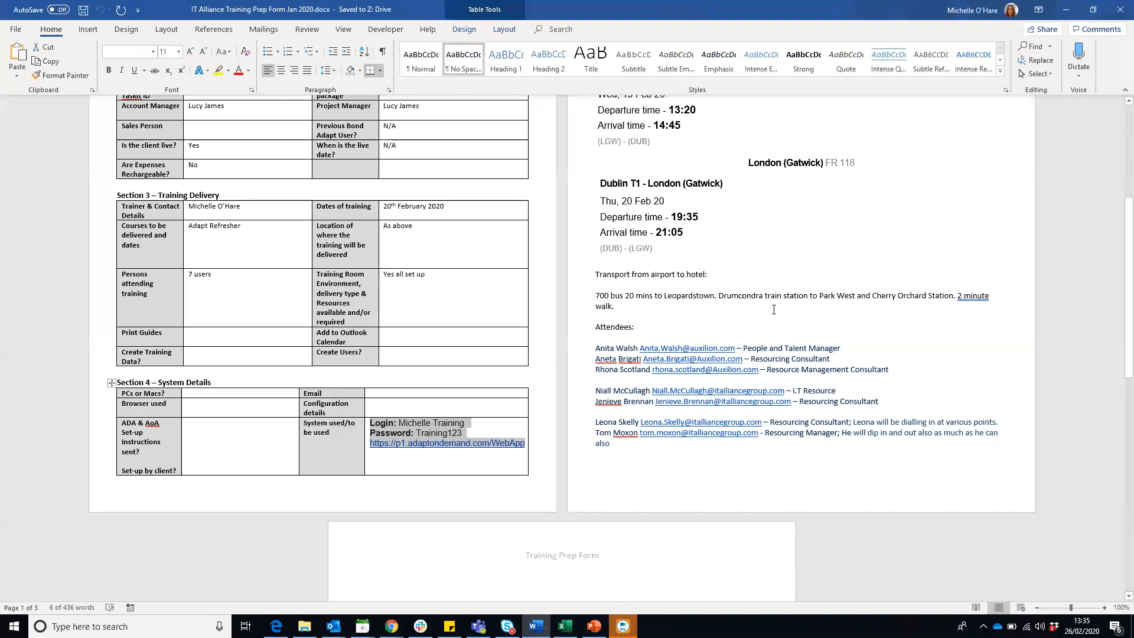
mouse_move(391, 626)
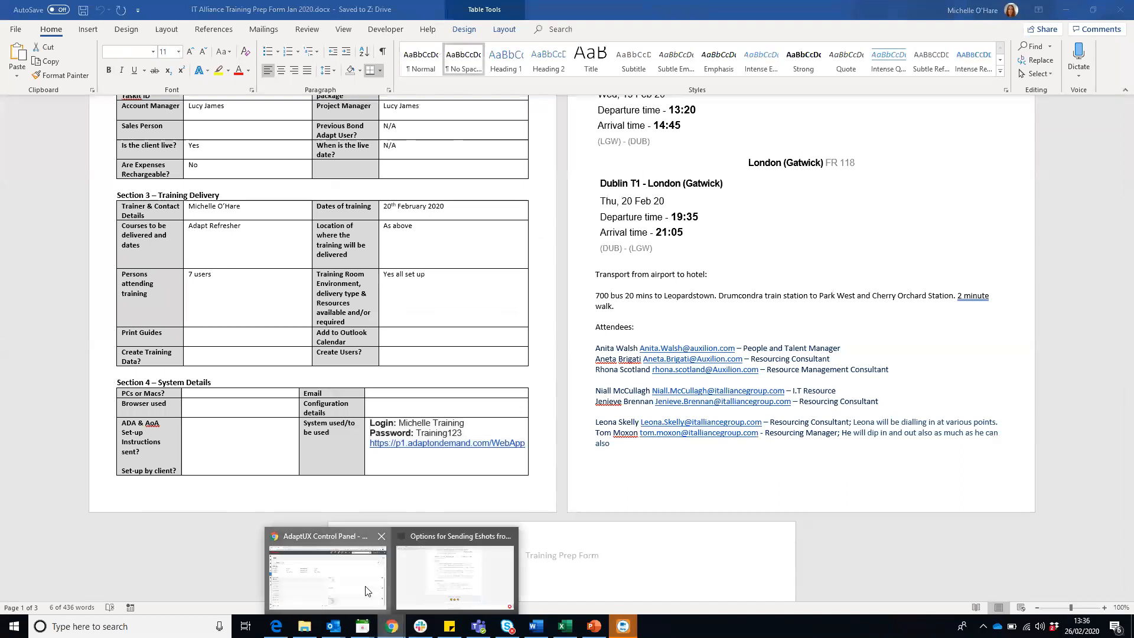
- Switch back to Adapt, close the batch record, and return to the Linux Contractors Spain results with the search criteria hidden
left_click(375, 599)
scroll(633, 399, "up", 2)
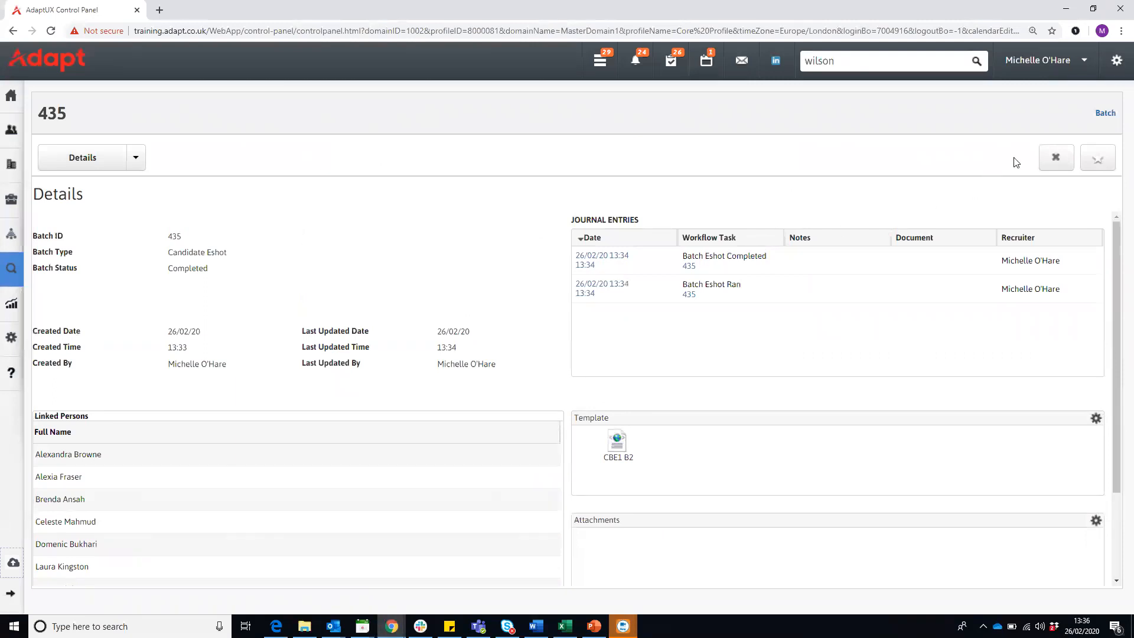
left_click(1054, 157)
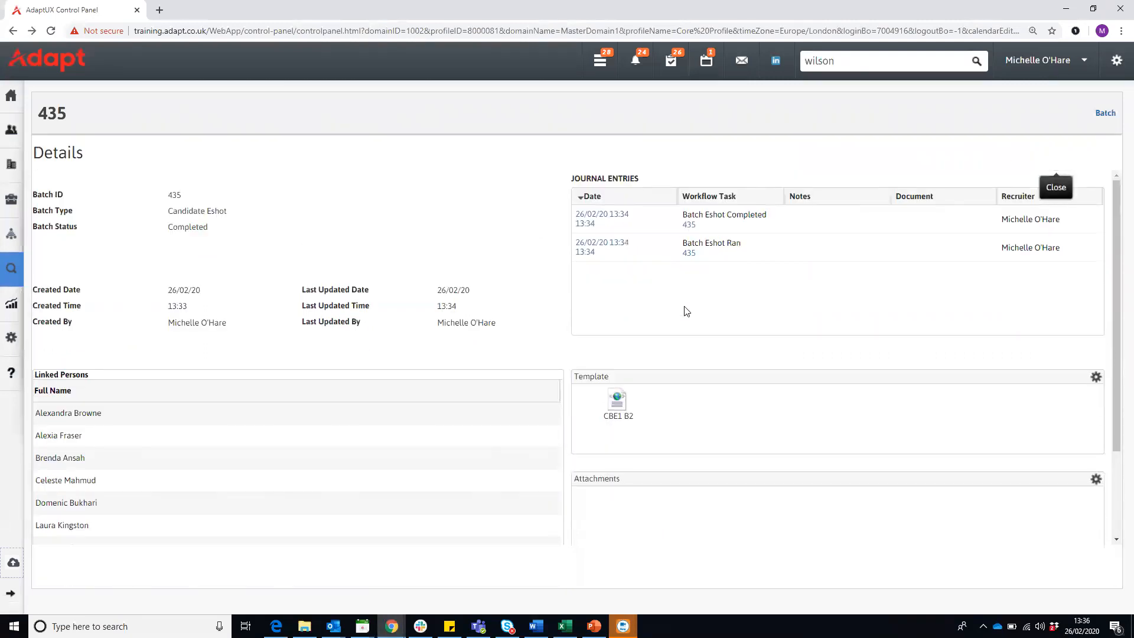
left_click(12, 34)
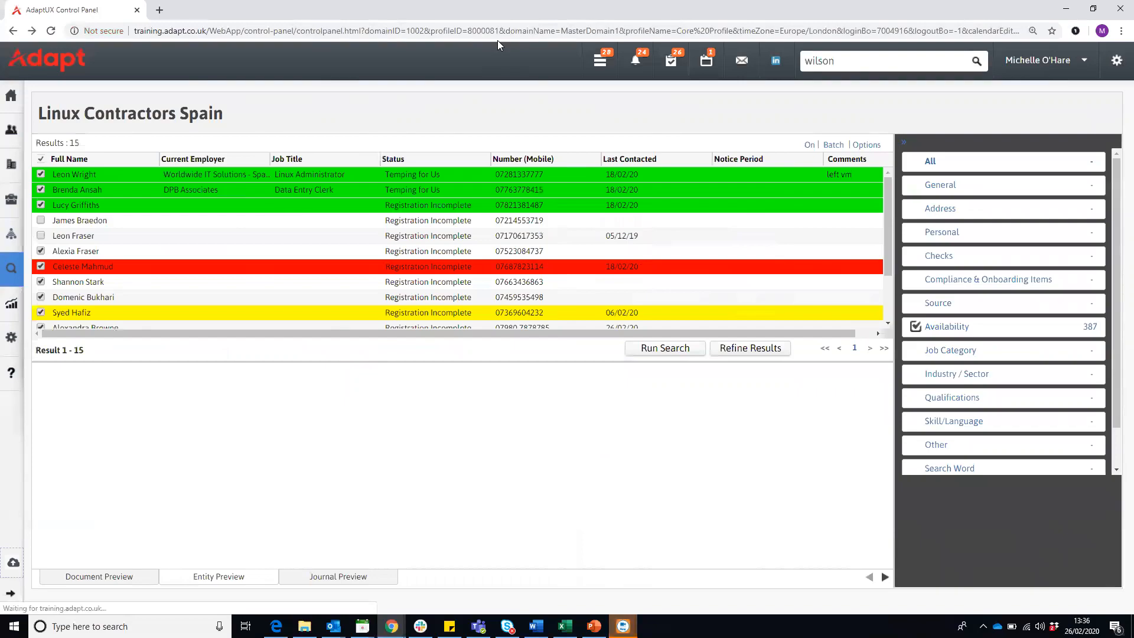
left_click(903, 141)
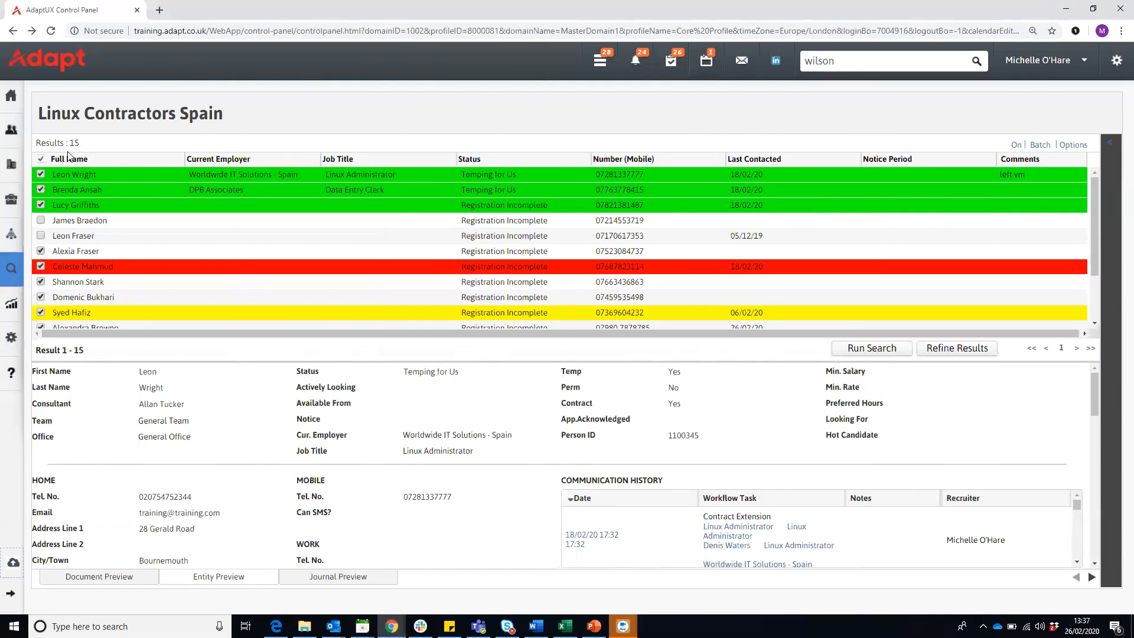
- Include the two unselected candidates so that every candidate in the results list is selected, and check the batch options
left_click(41, 222)
left_click(39, 235)
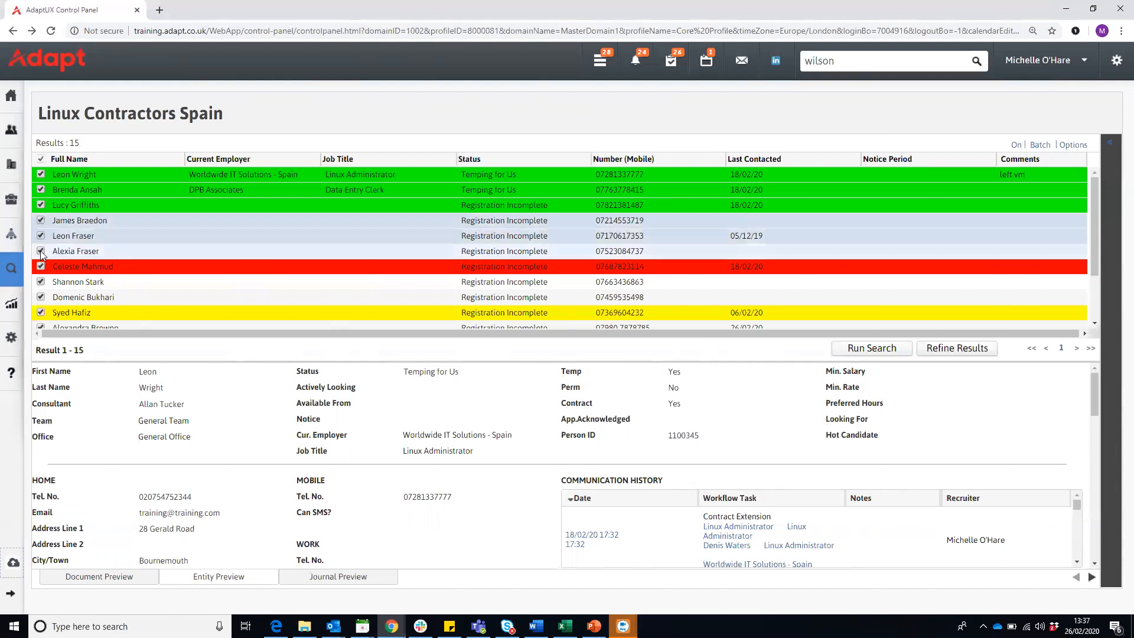
left_click(41, 160)
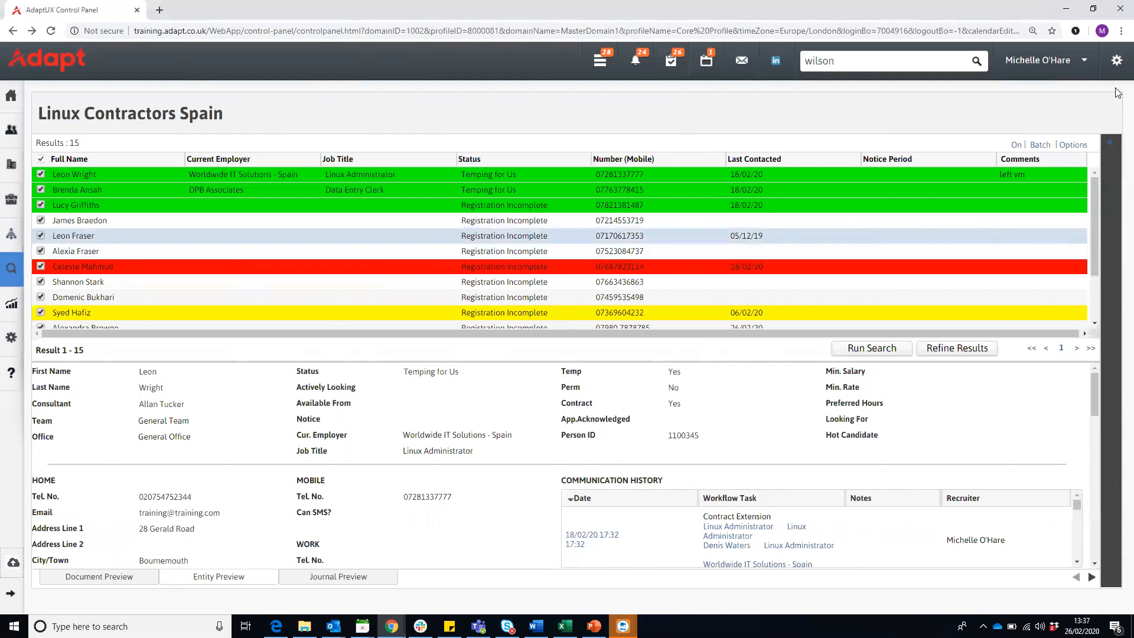
left_click(1046, 145)
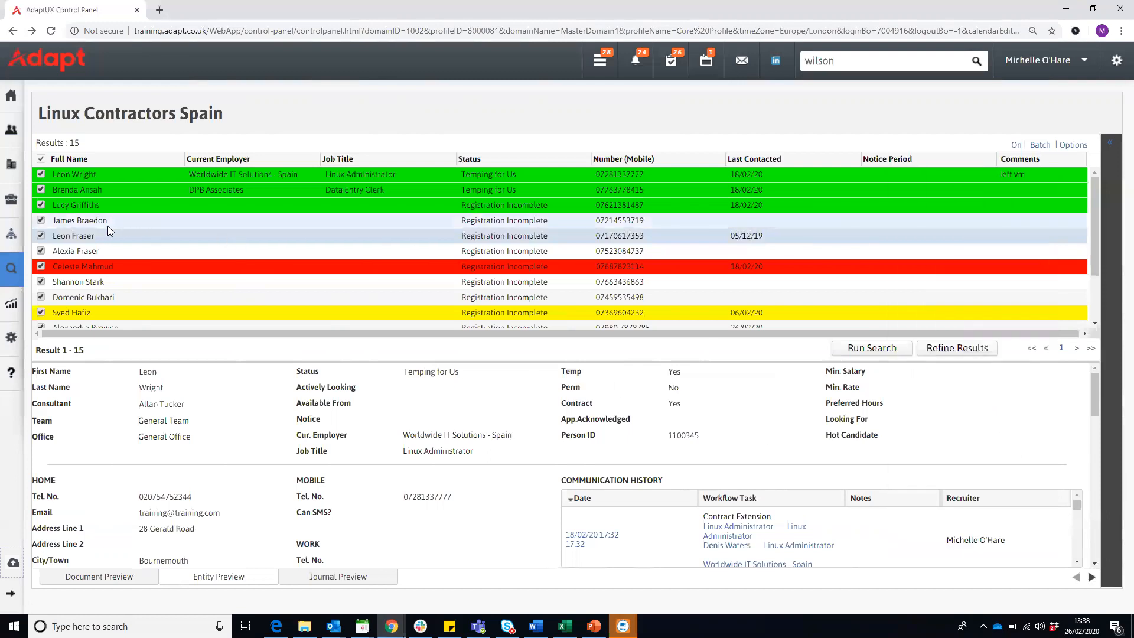
- Open the fifth candidate's record and view the mailing lists and campaigns on its Marketing page
left_click(89, 236)
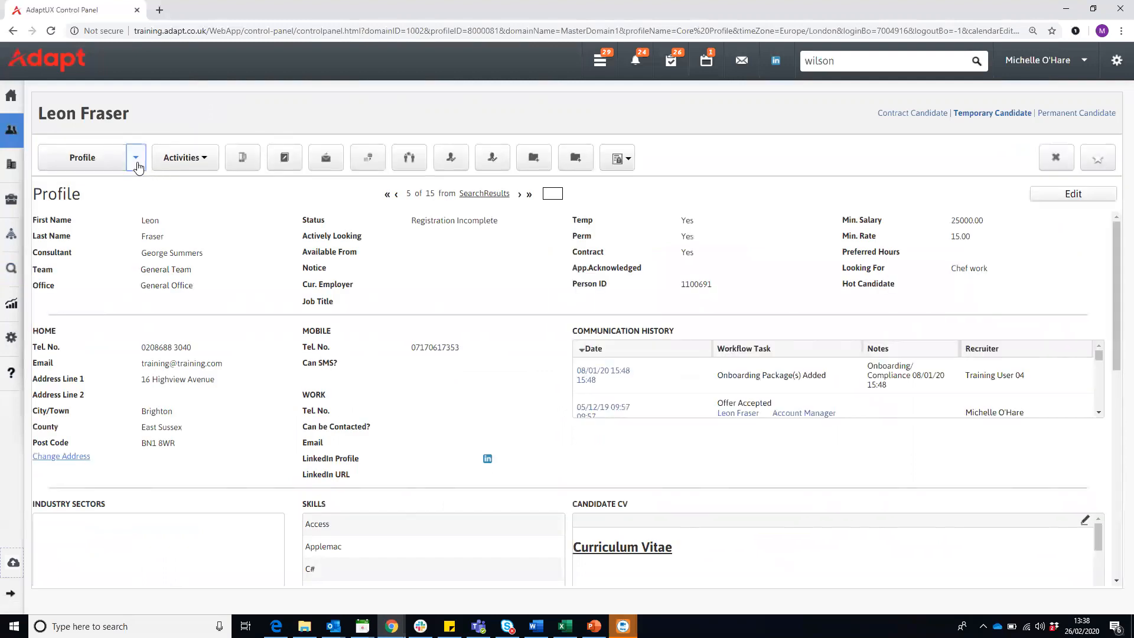
left_click(136, 161)
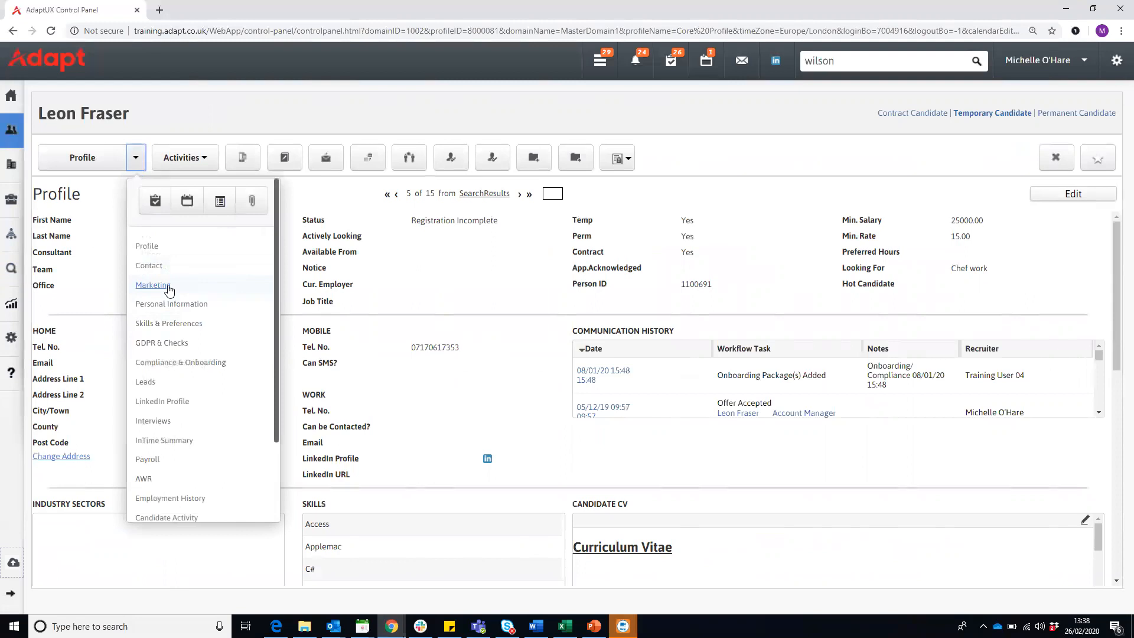
left_click(153, 285)
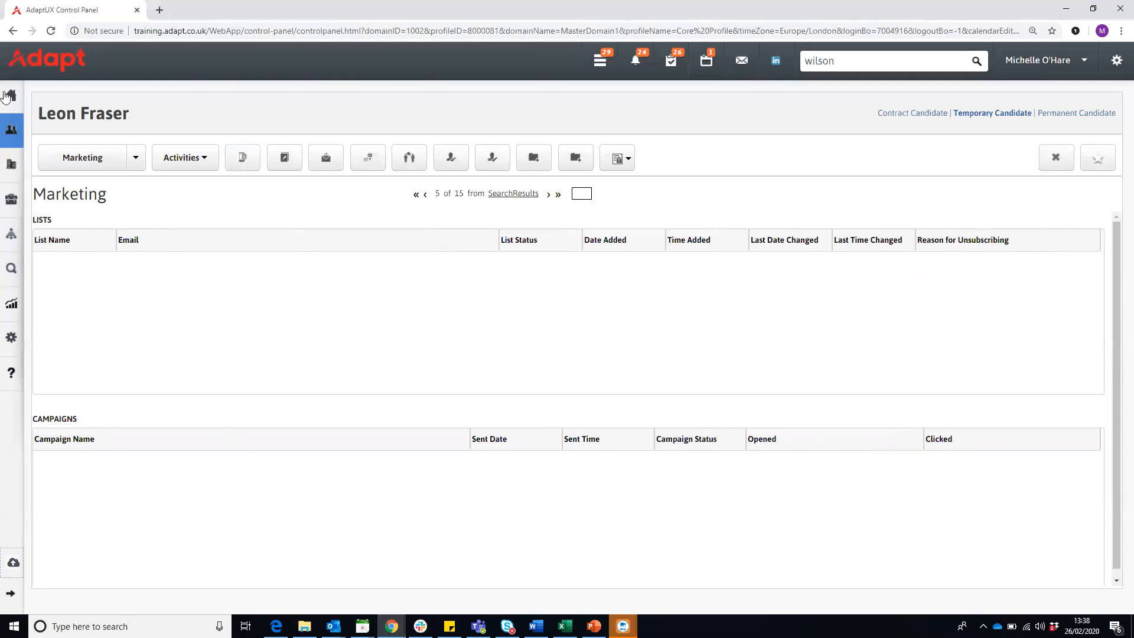
- Open My Studios and display the Marketing Campaigns studio
mouse_move(6, 96)
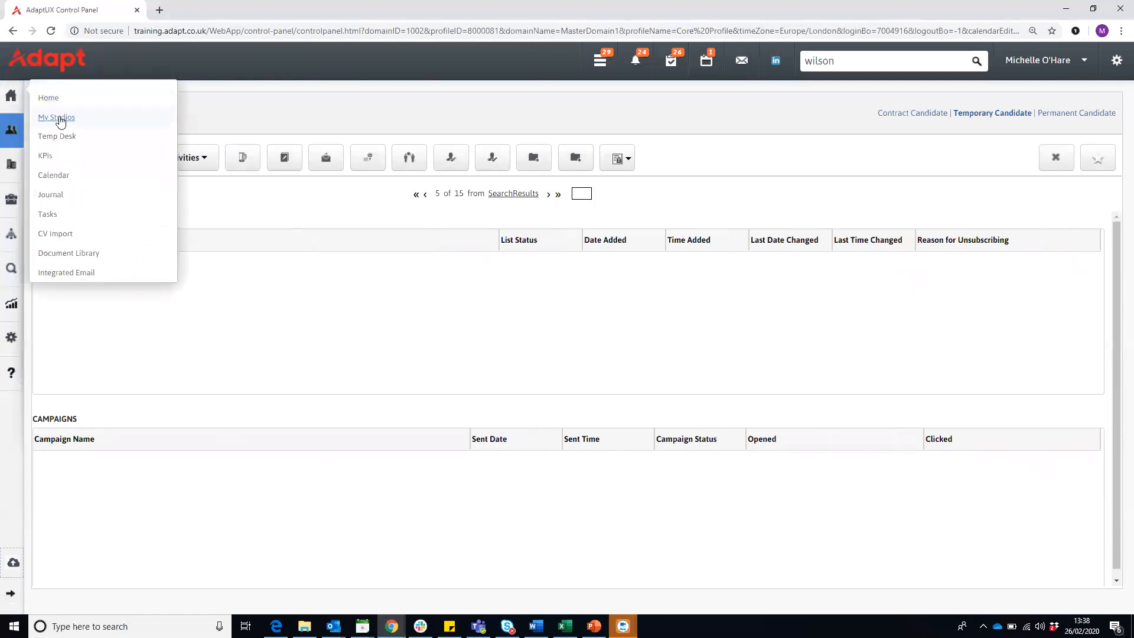
left_click(59, 118)
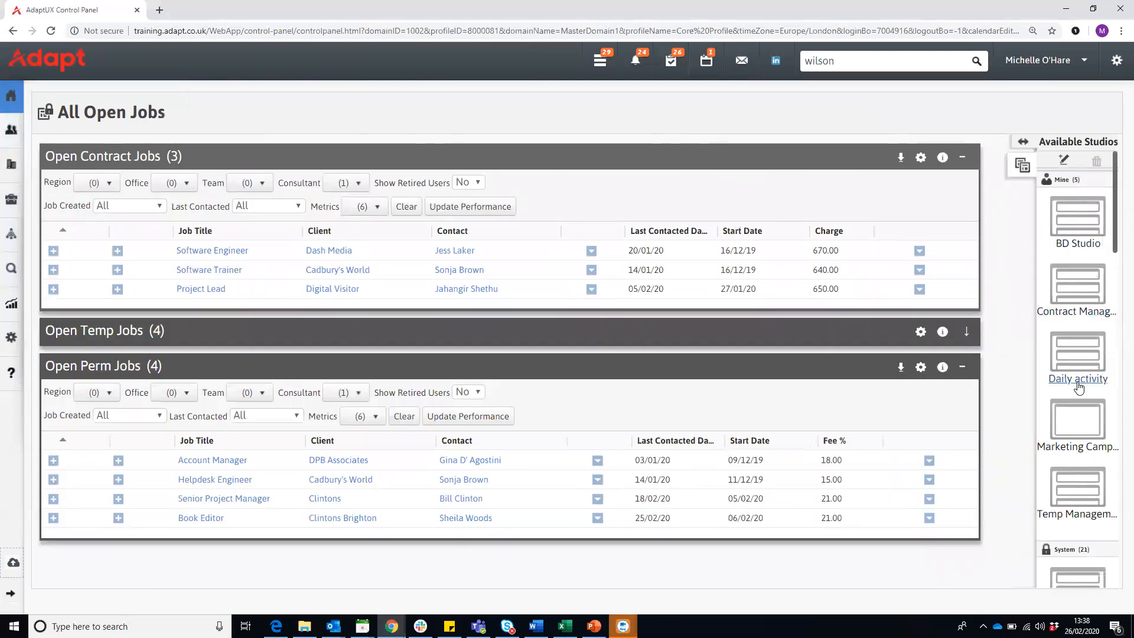
left_click(1077, 421)
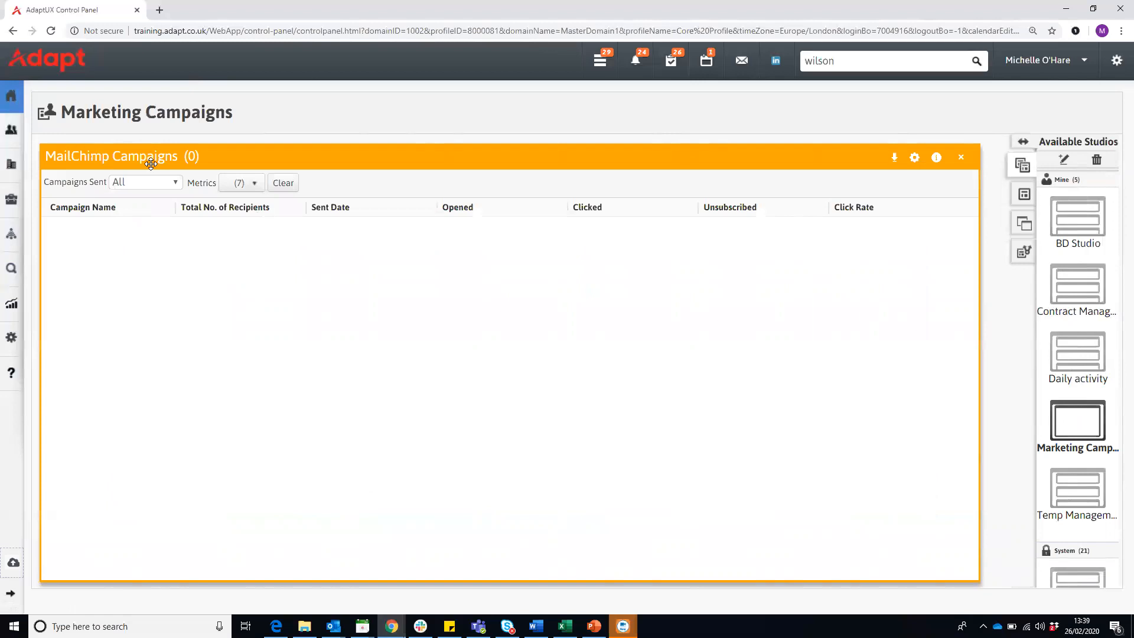
- Examine the selected and available metrics and the Campaigns Sent date ranges for MailChimp Campaigns, leaving the settings as they are
left_click(253, 186)
left_click(255, 187)
left_click(255, 188)
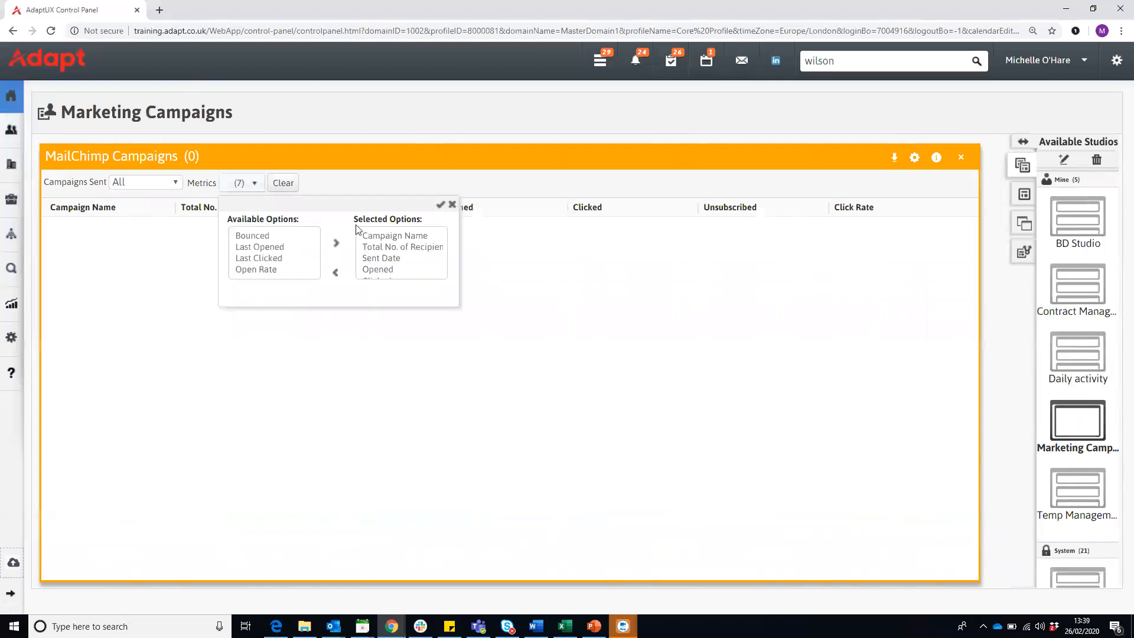
left_click(412, 237)
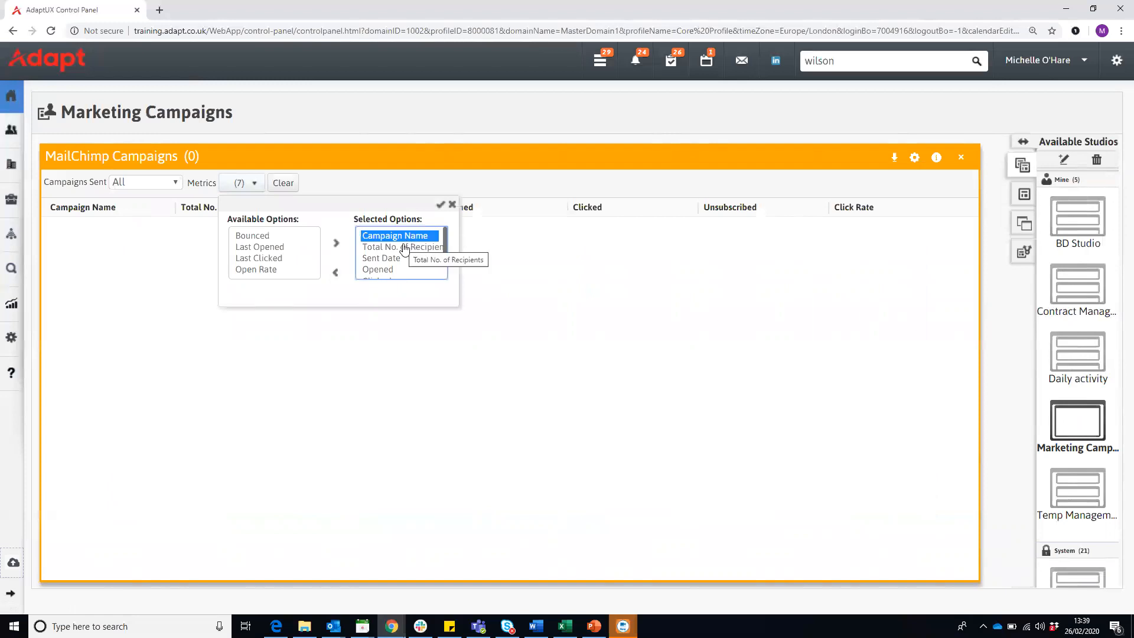
left_click(404, 247)
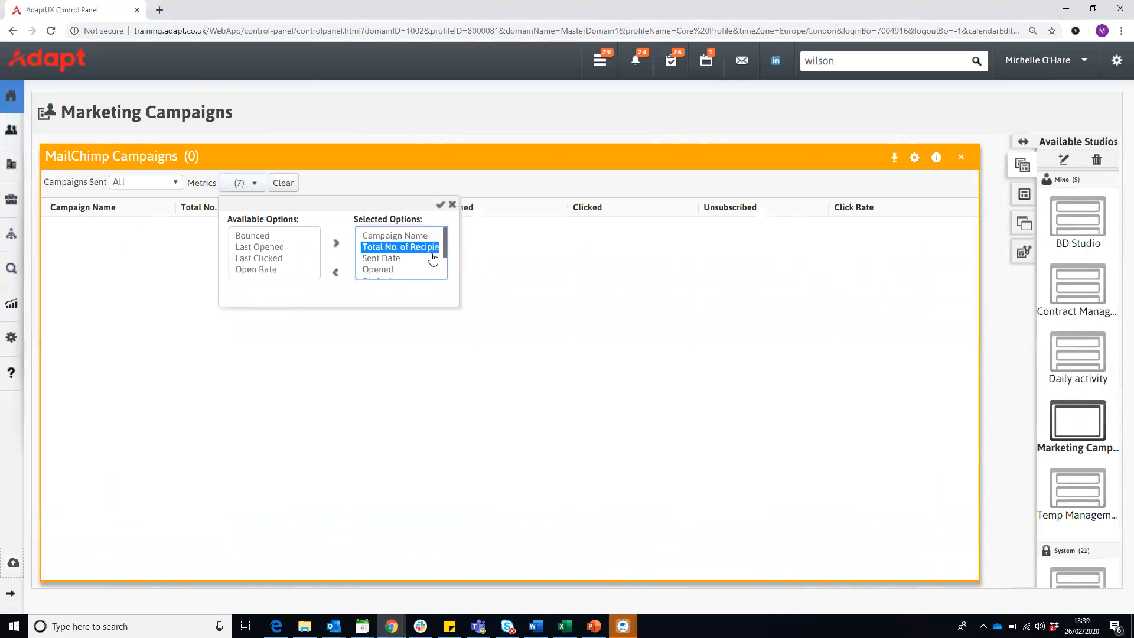
left_click_drag(444, 253, 445, 276)
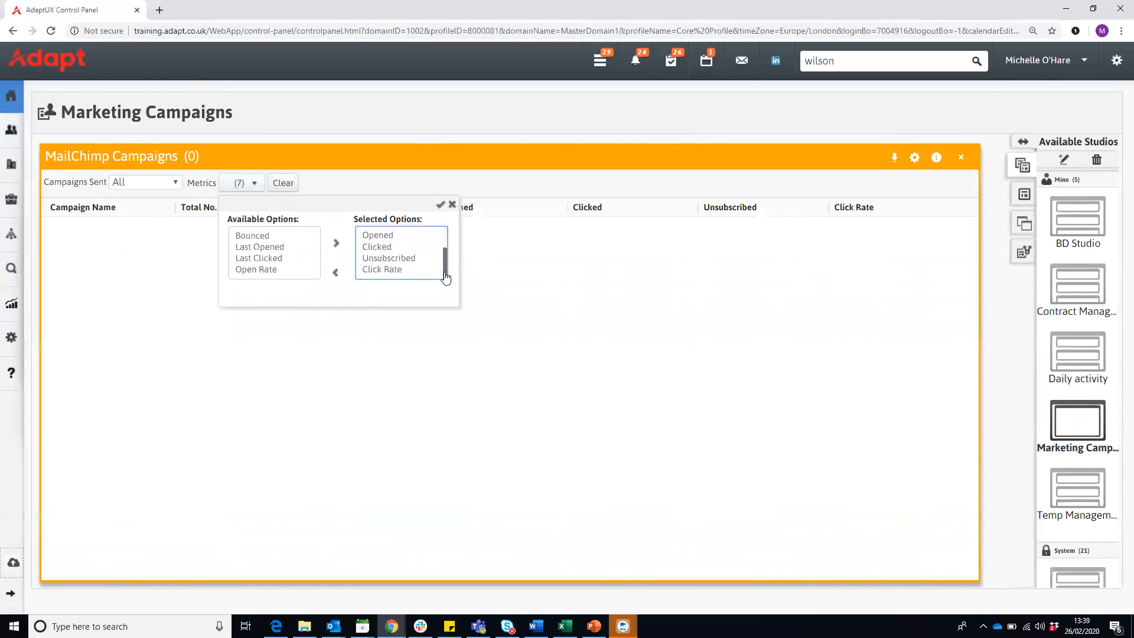
left_click(281, 237)
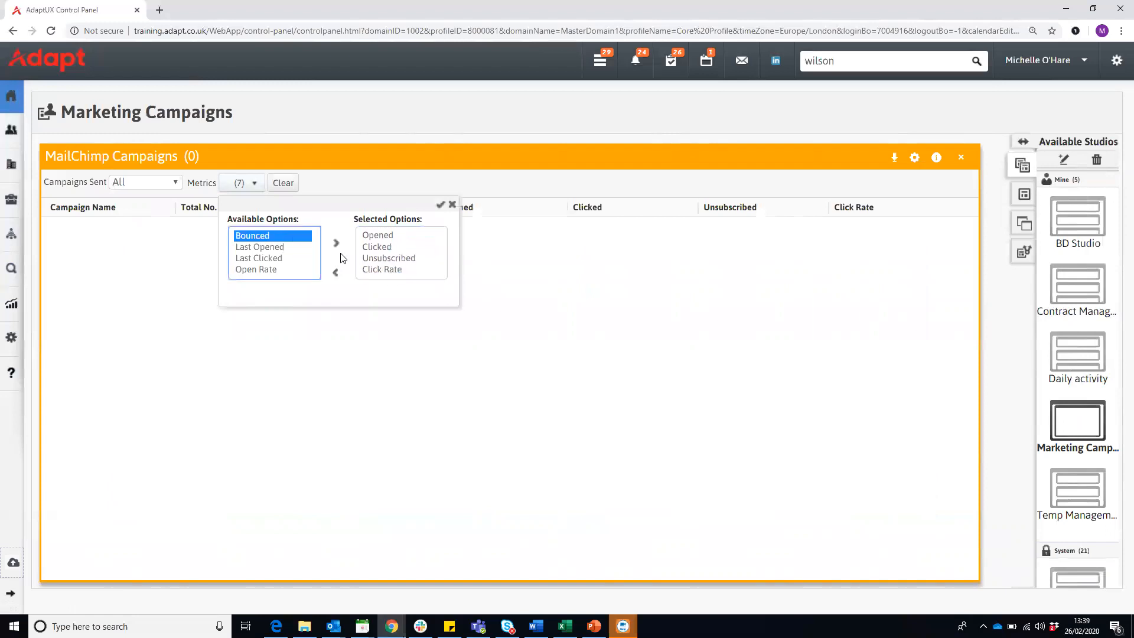
key("Down")
key("Down")
key("Down")
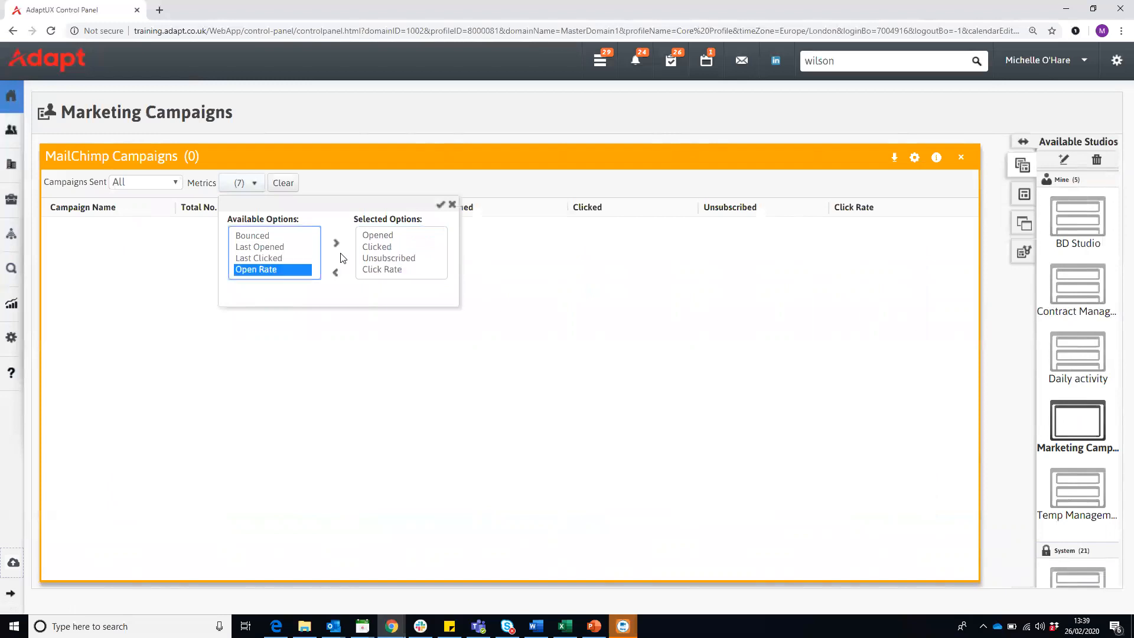
left_click(452, 205)
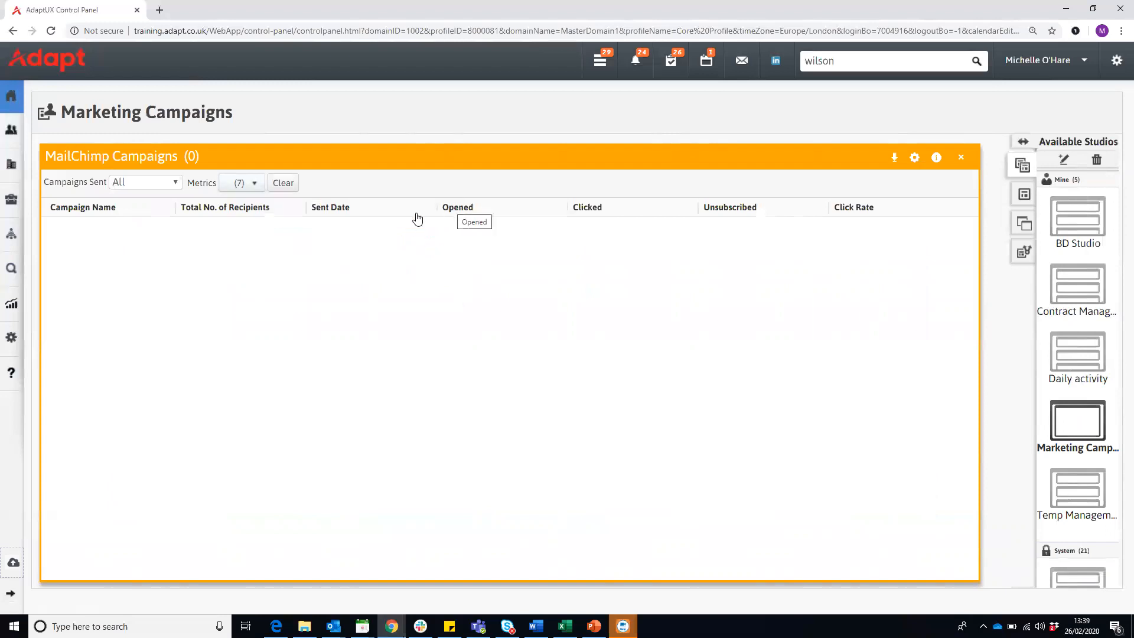
left_click(170, 186)
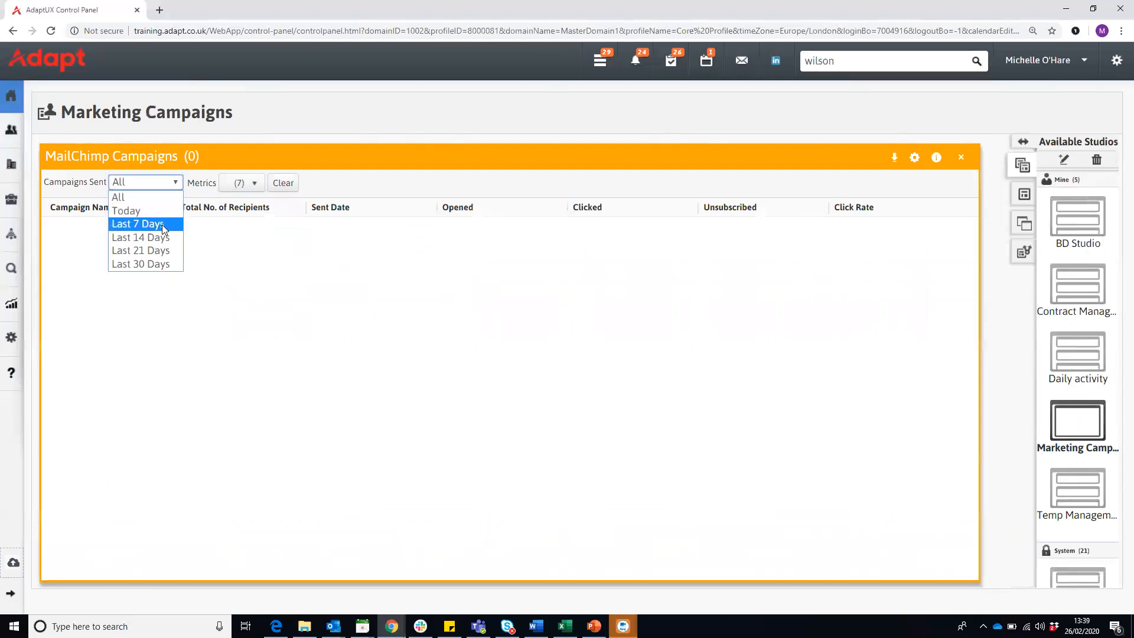
left_click(222, 242)
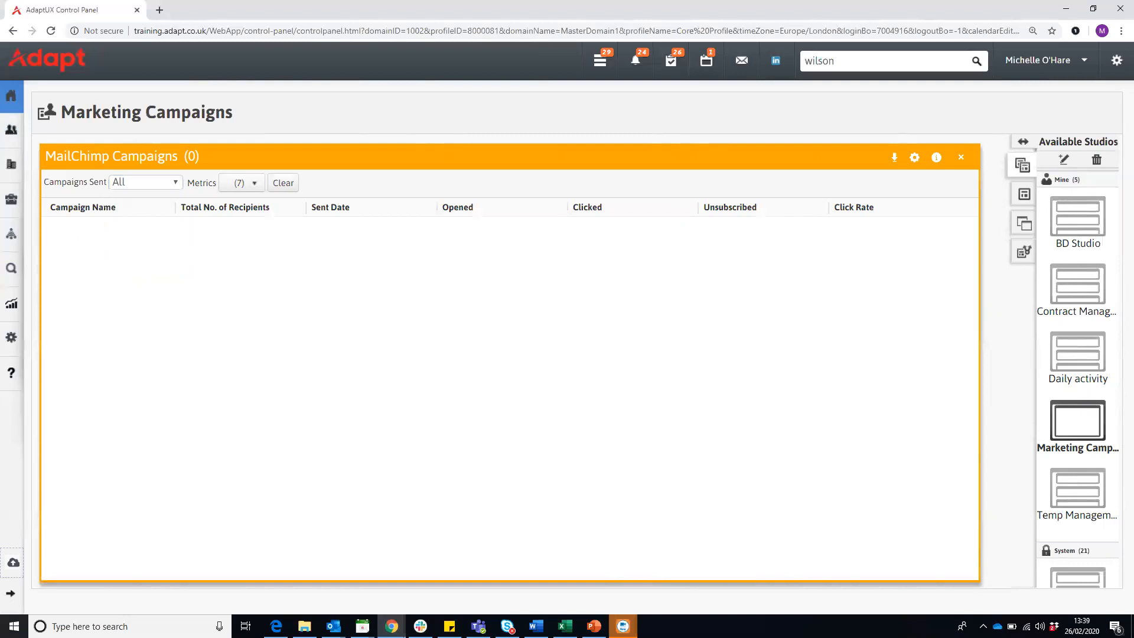
- Return to the Linux Contractors Spain results, hide the search criteria and collapse the expanded side bar
left_click(11, 593)
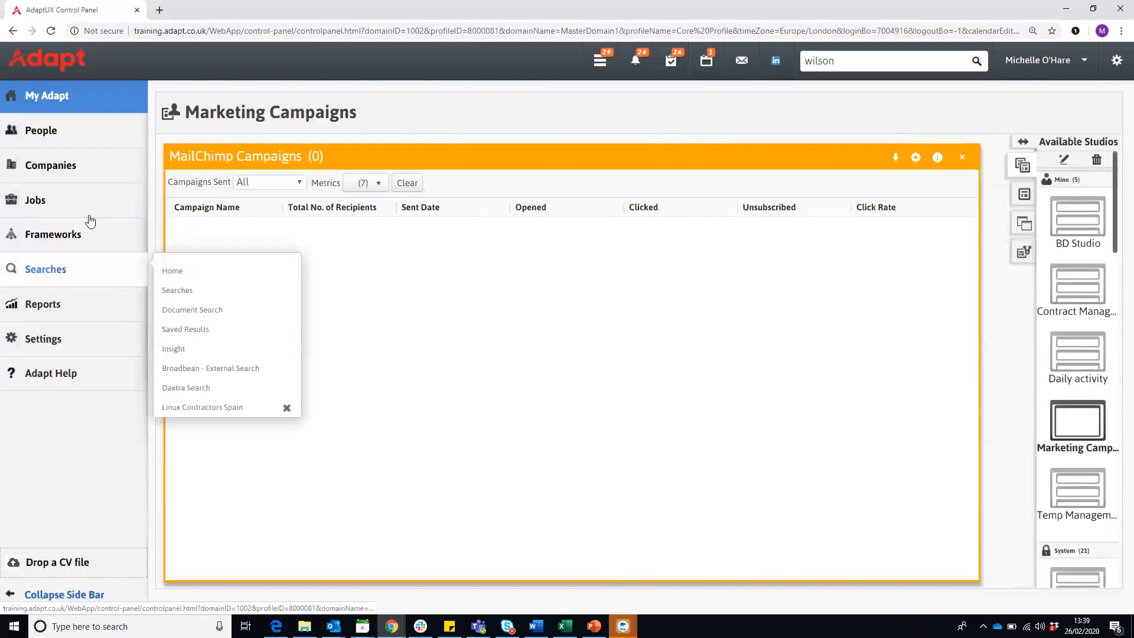
left_click(12, 31)
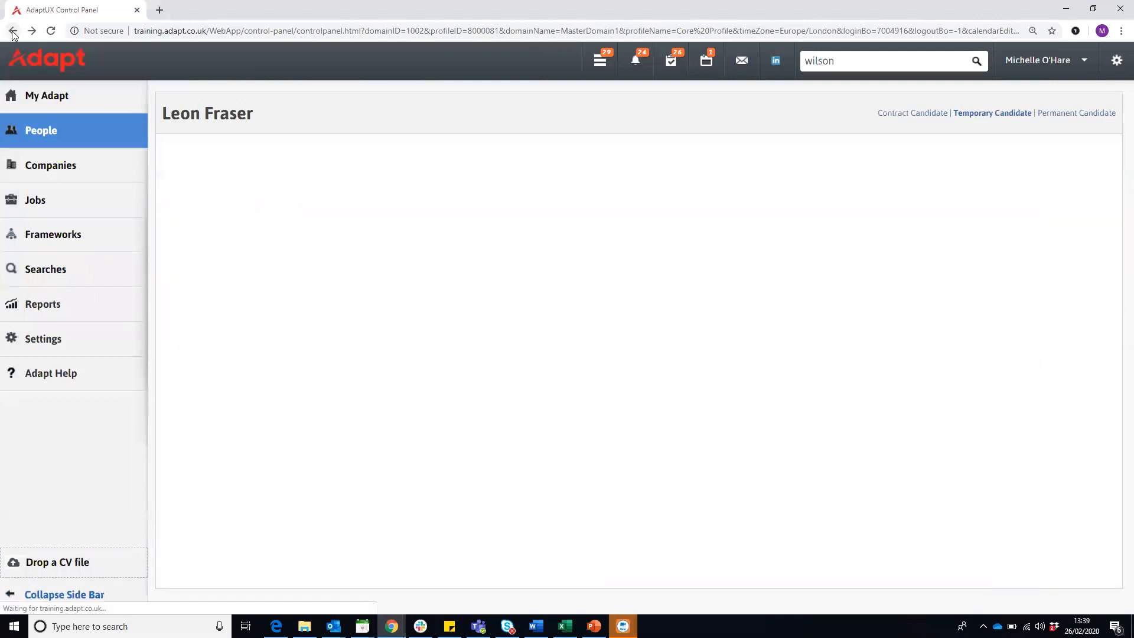
left_click(12, 31)
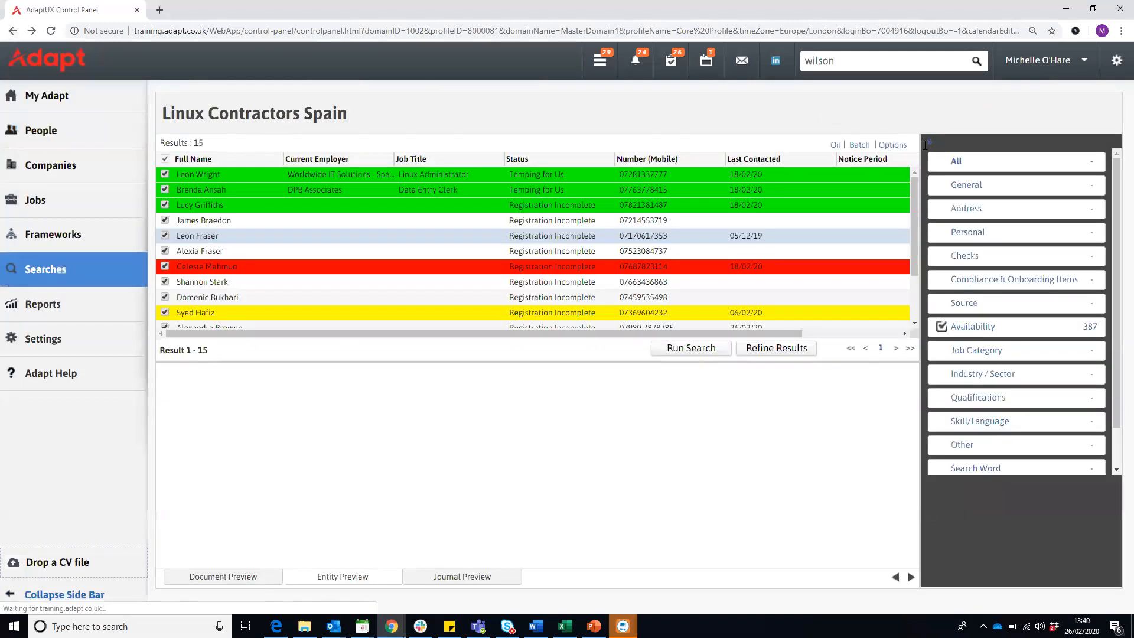
left_click(929, 146)
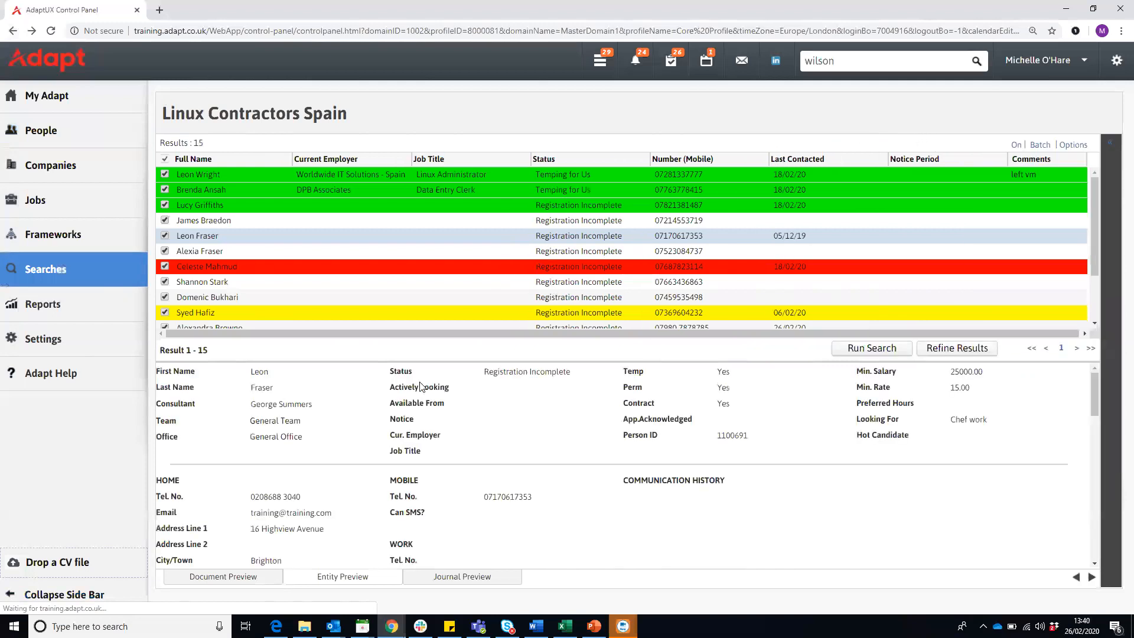
left_click(59, 594)
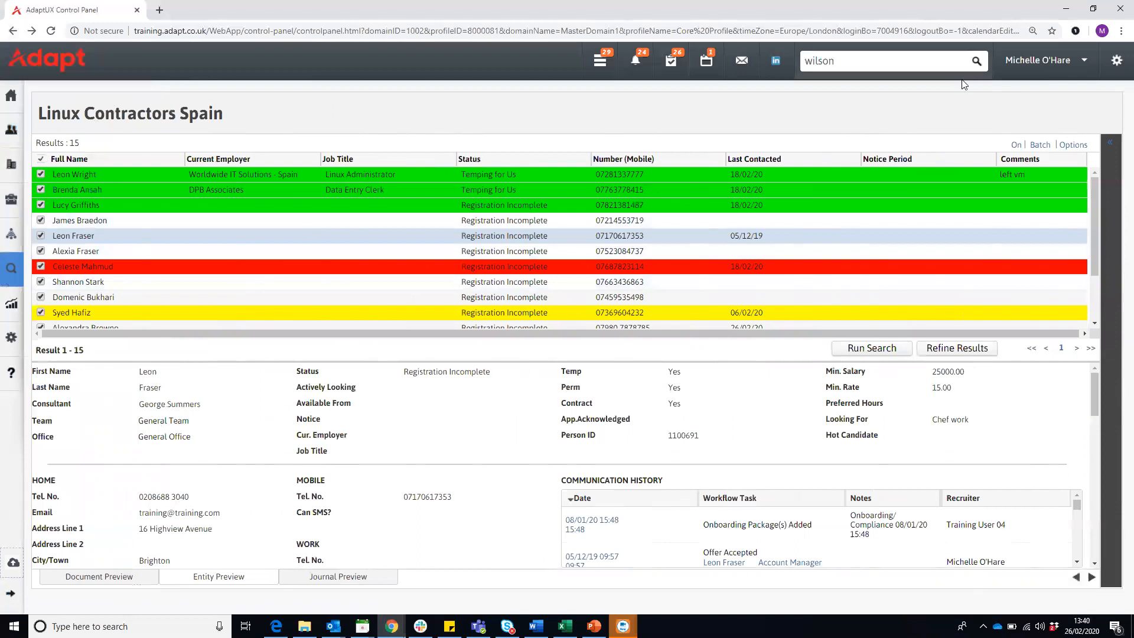
- Export the selected Linux Contractors Spain candidates as a CSV file and check the options for the downloaded file
left_click(1070, 145)
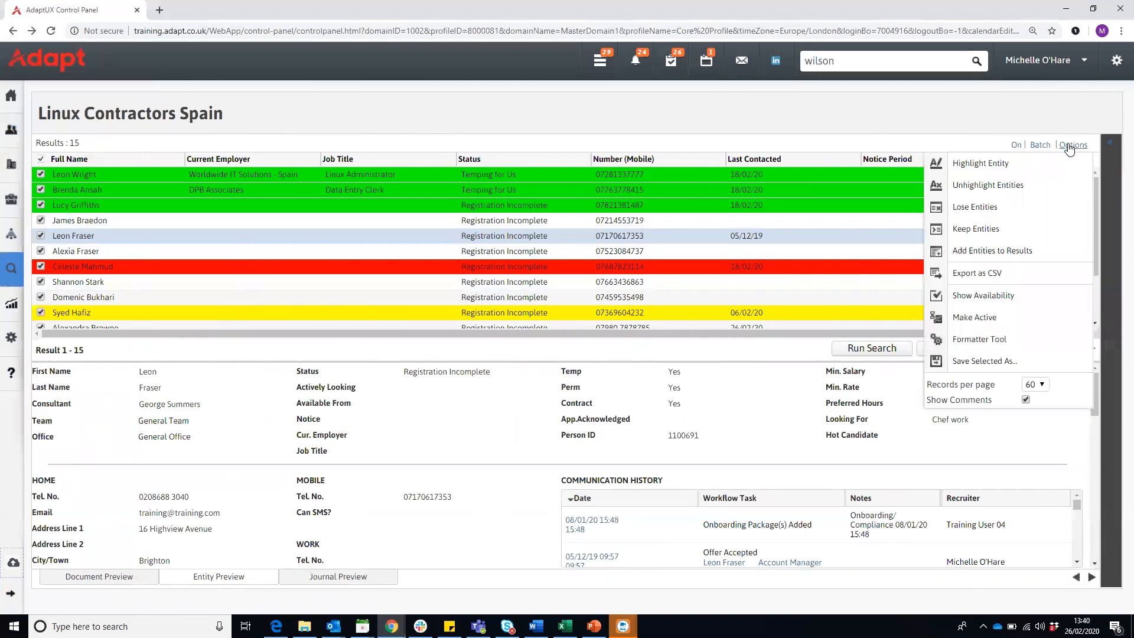
left_click(991, 279)
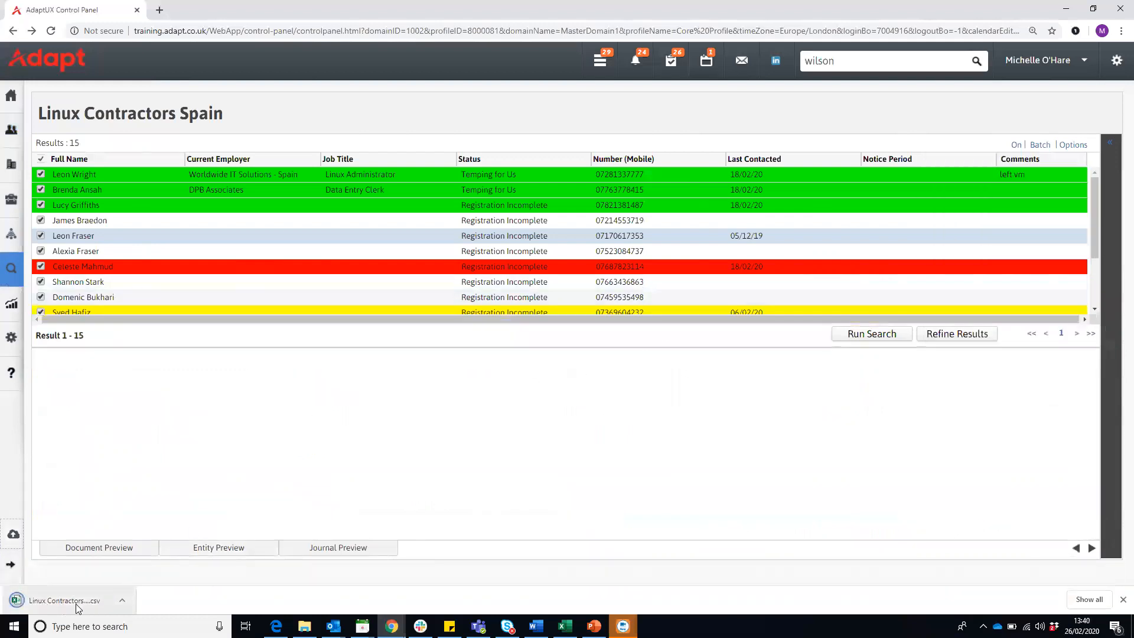
left_click(122, 602)
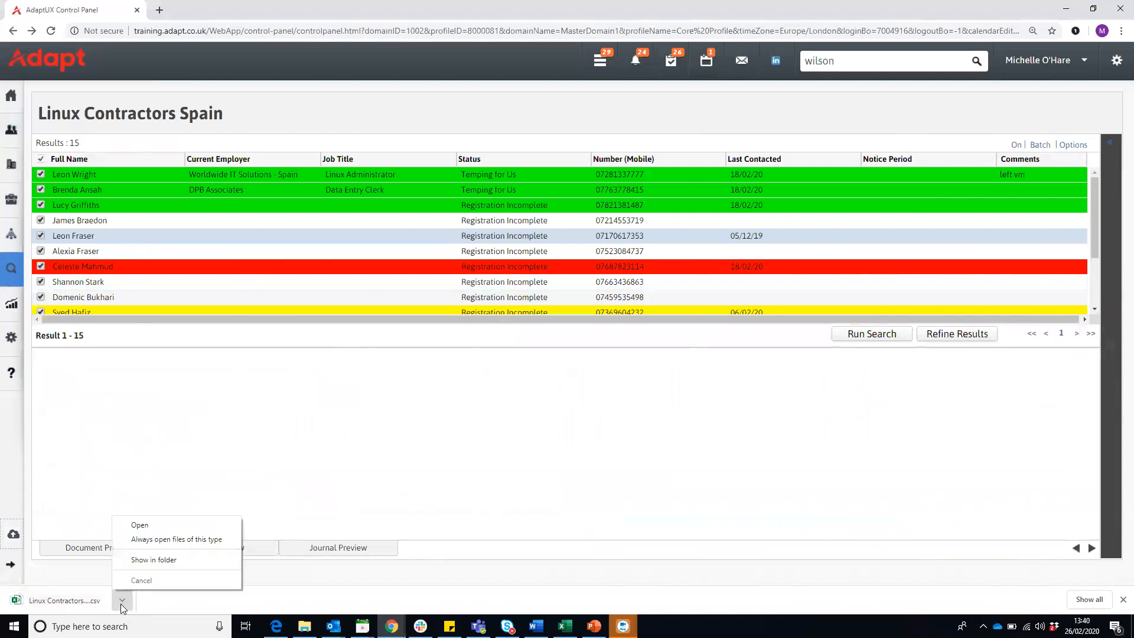
left_click(525, 121)
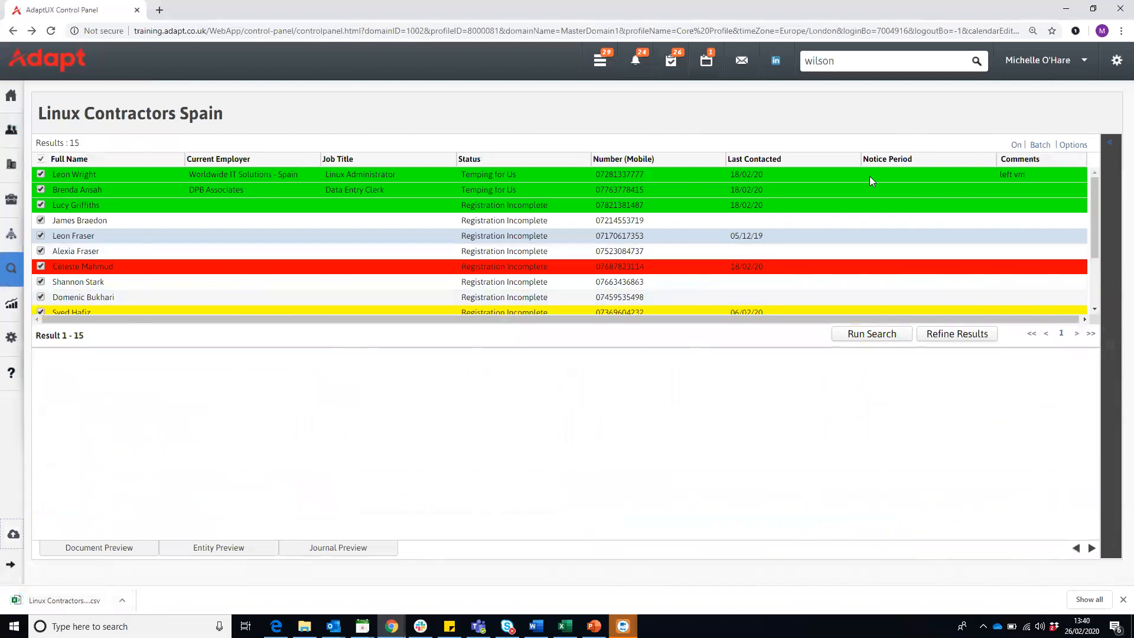
- Add the Email (Home) attribute to the Linux Contractors Spain results view with the Formatter Tool
left_click_drag(830, 317, 718, 324)
left_click(1076, 146)
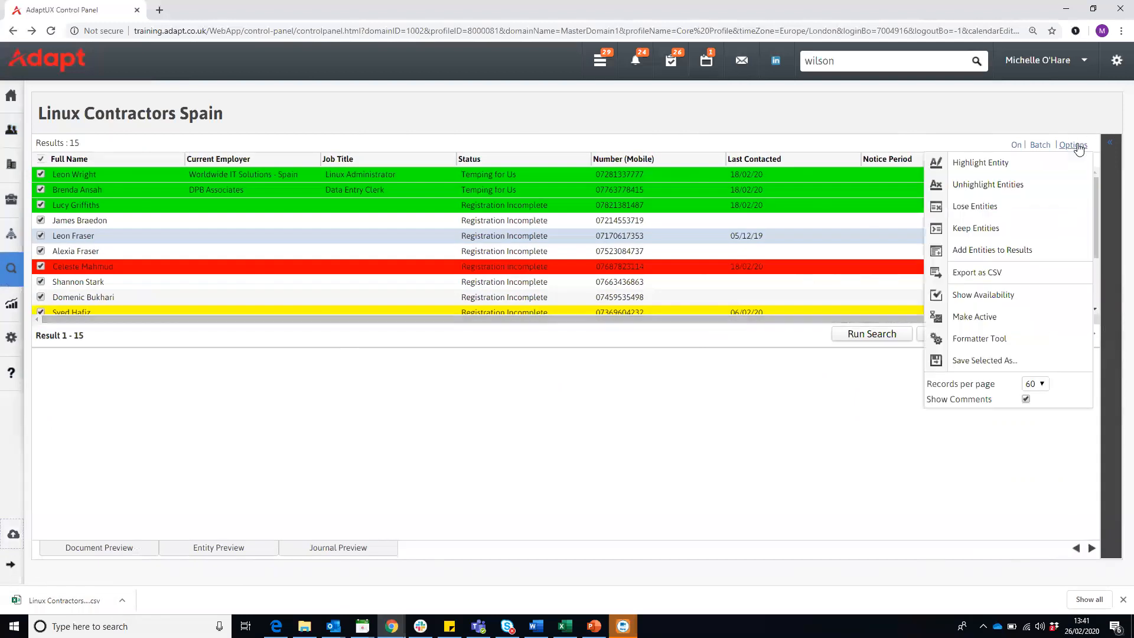
left_click(976, 342)
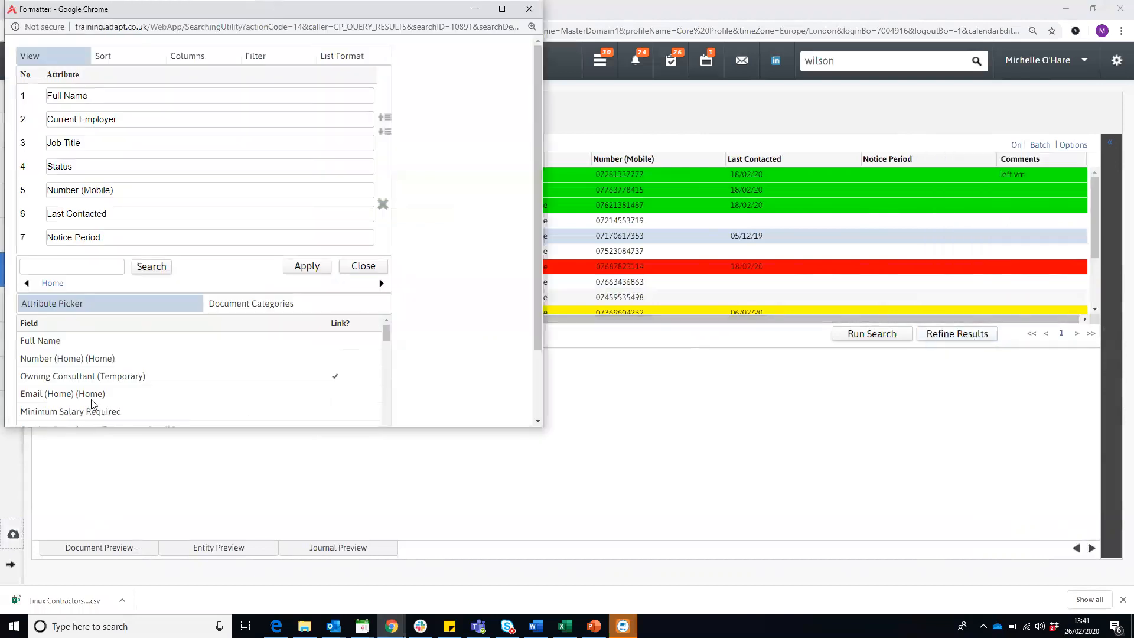
double_click(79, 392)
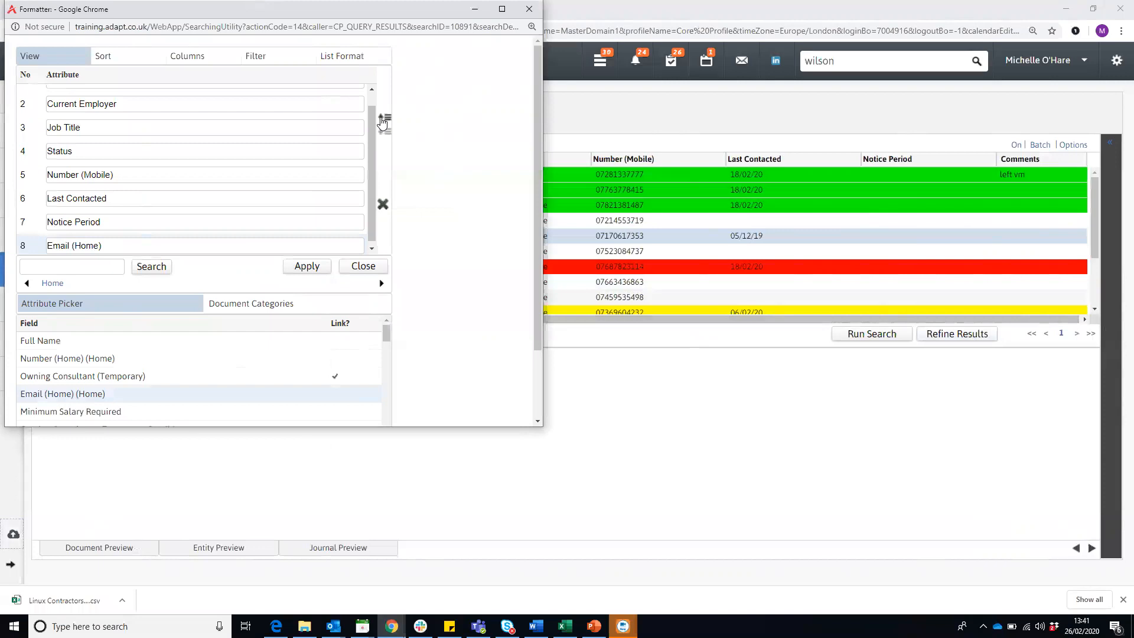
- Move Email (Home) to second place in the attribute order, directly after Full Name, and apply the new format
left_click(383, 120)
left_click(383, 120)
left_click(382, 120)
left_click(383, 120)
left_click(383, 120)
left_click(383, 120)
left_click(383, 120)
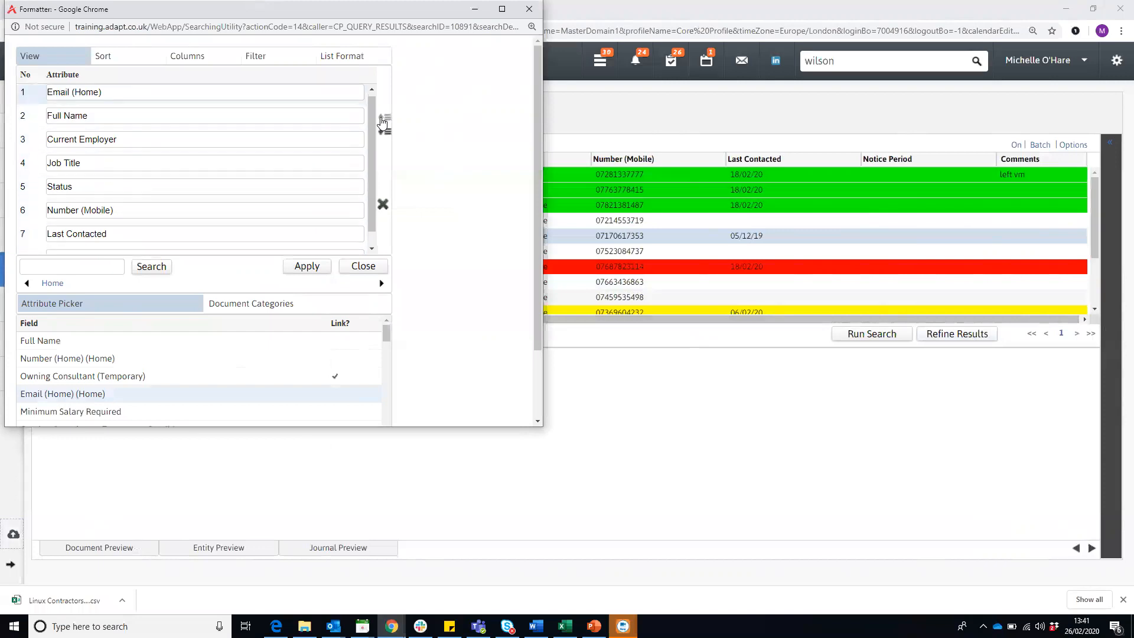
scroll(180, 92, "up", 1)
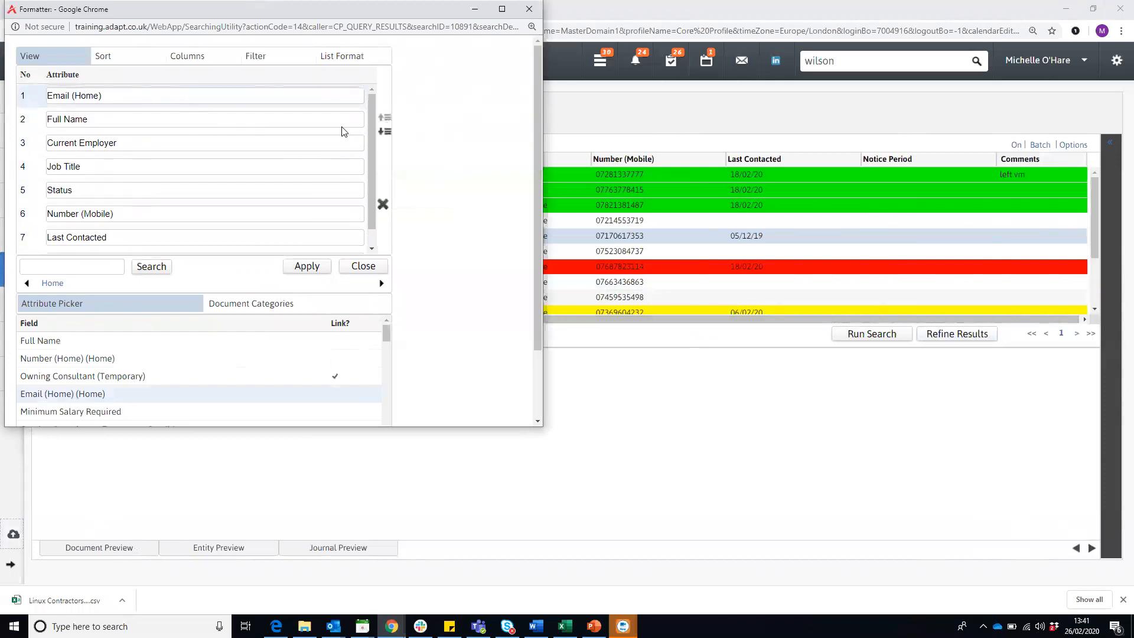
left_click(383, 132)
left_click(314, 268)
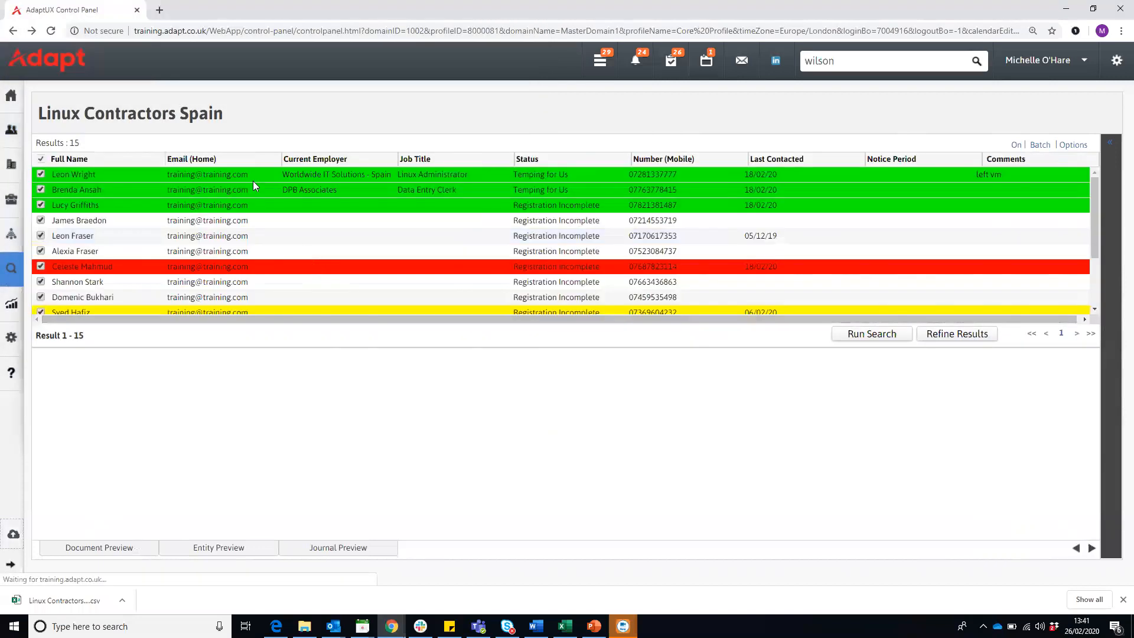
- Clear the earlier download from view, export the reformatted candidate results as CSV, and open the downloaded file
left_click(224, 177)
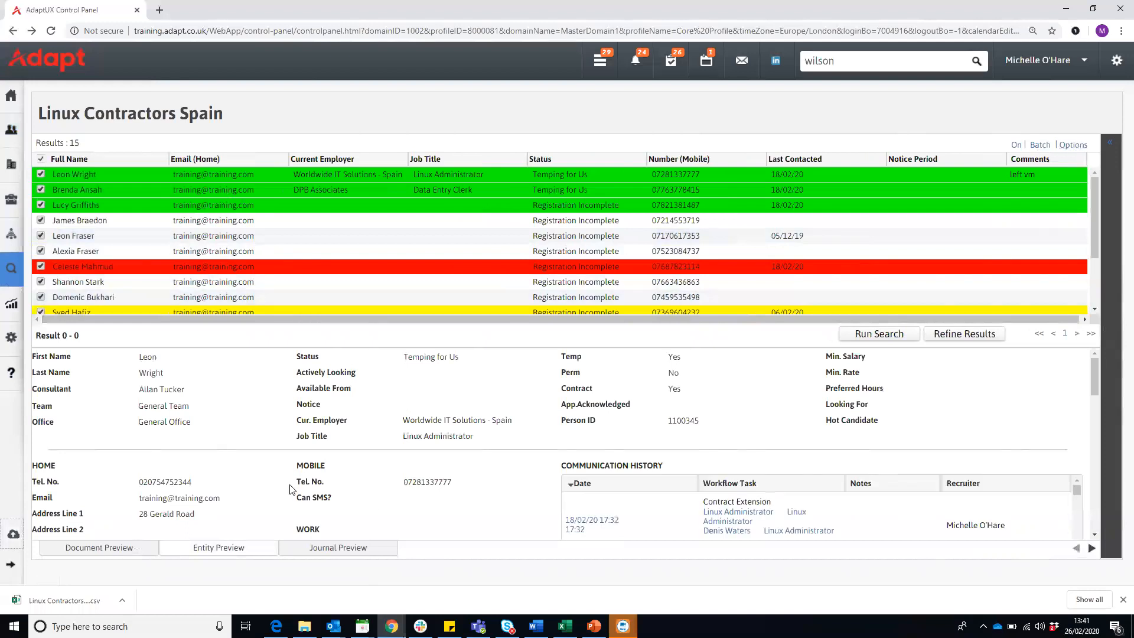
left_click(1121, 599)
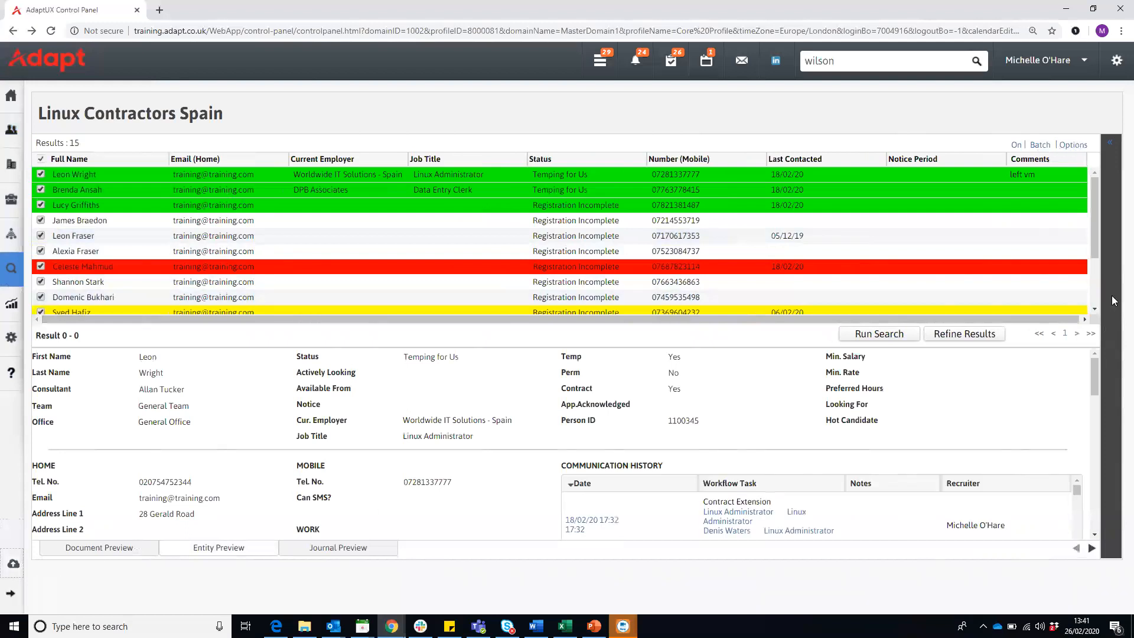
left_click(1073, 144)
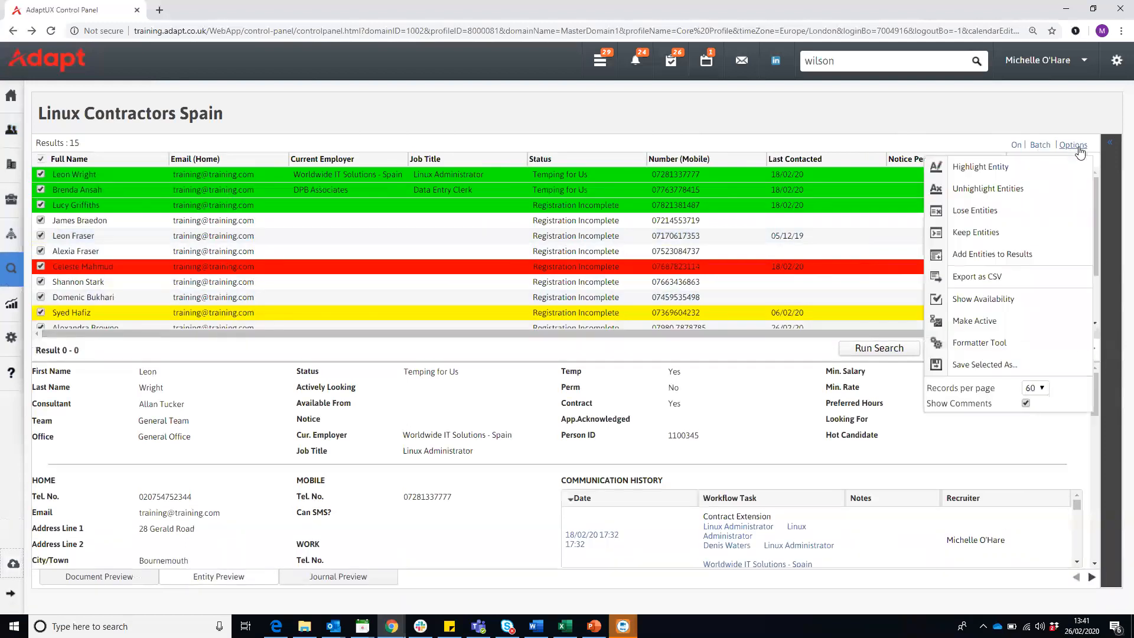
left_click(996, 276)
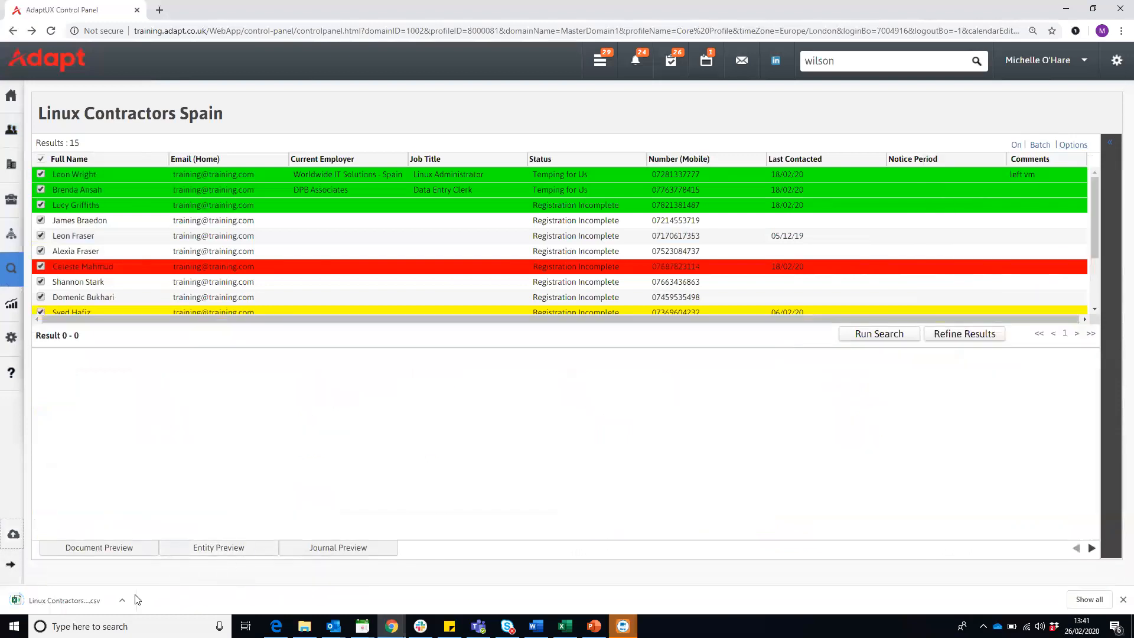
left_click(122, 600)
left_click(150, 526)
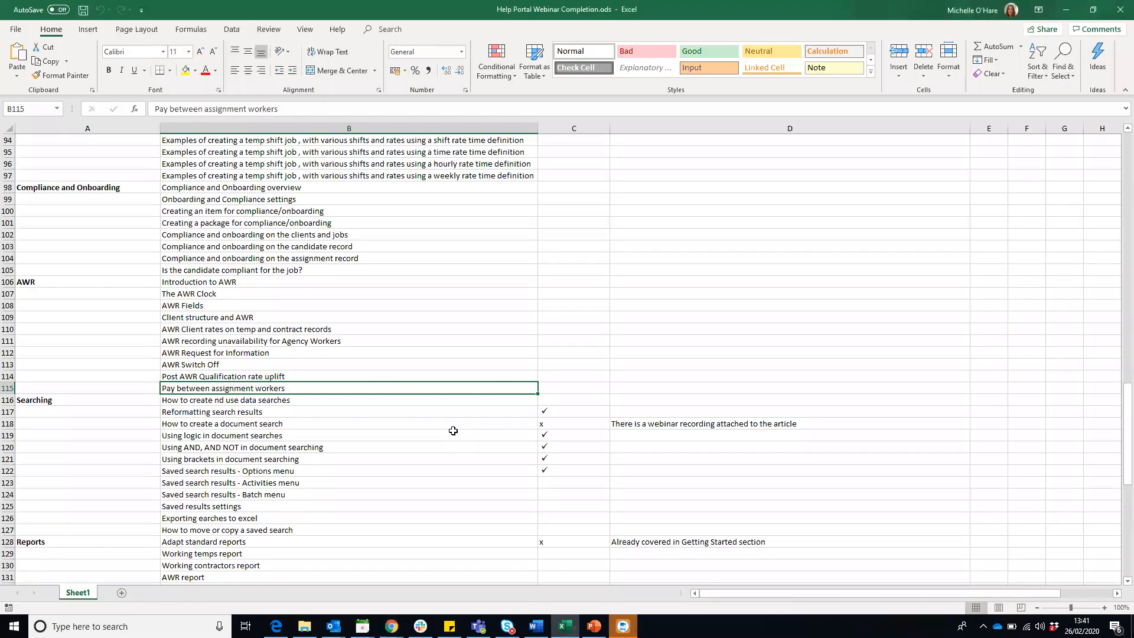
- Switch to the exported Linux Contractors Spain (1).csv in Excel and auto-fit the widths of the Full Name and Email (Home) columns
key("alt+Tab")
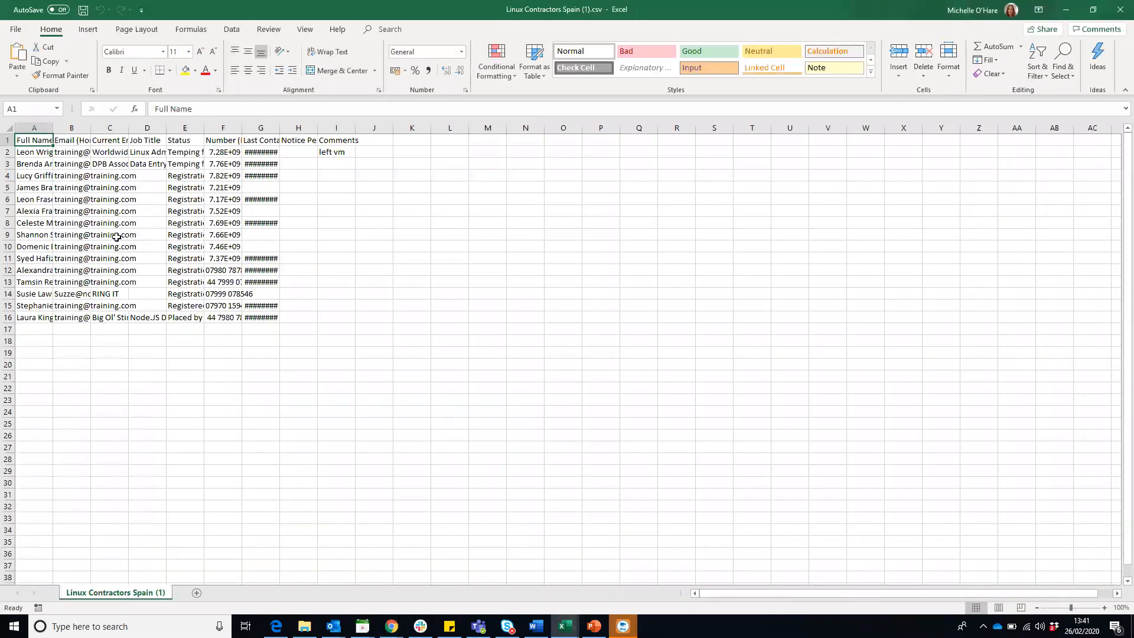
double_click(52, 128)
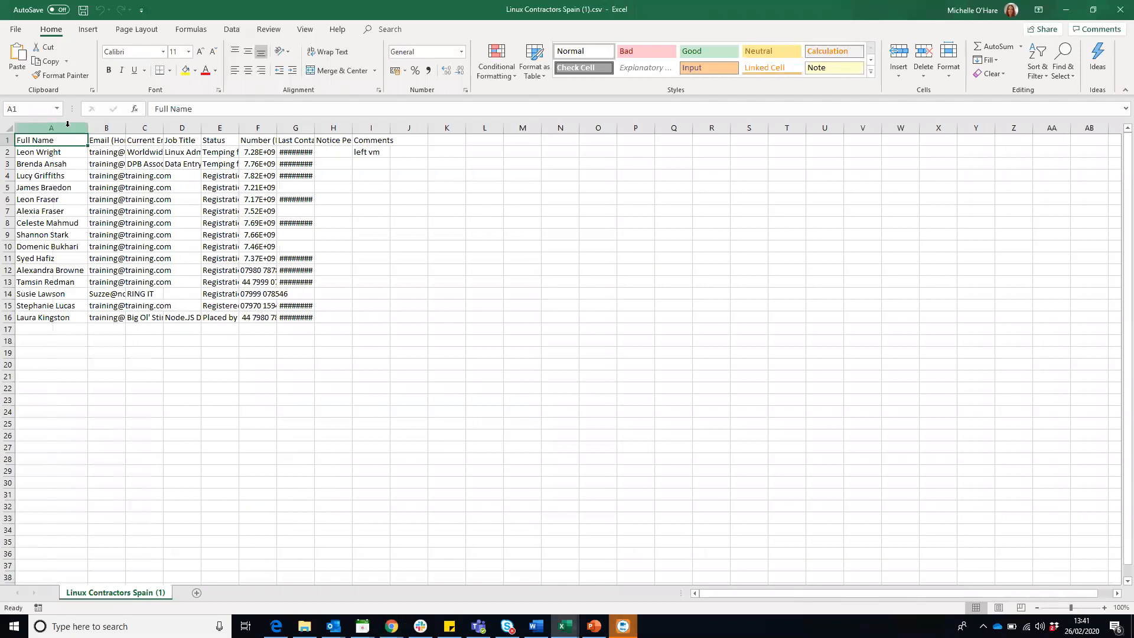
double_click(126, 125)
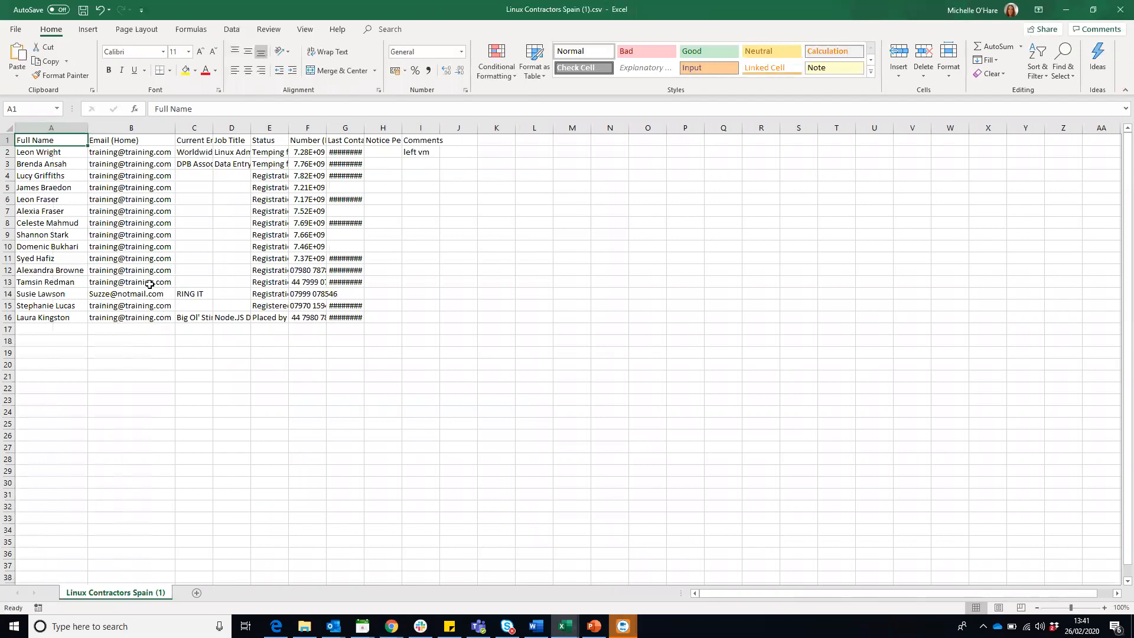
- Return to the Linux Contractors Spain results in Chrome and switch to the 'Sending Eshots from Adapt' webinar slide
left_click(391, 626)
left_click(377, 574)
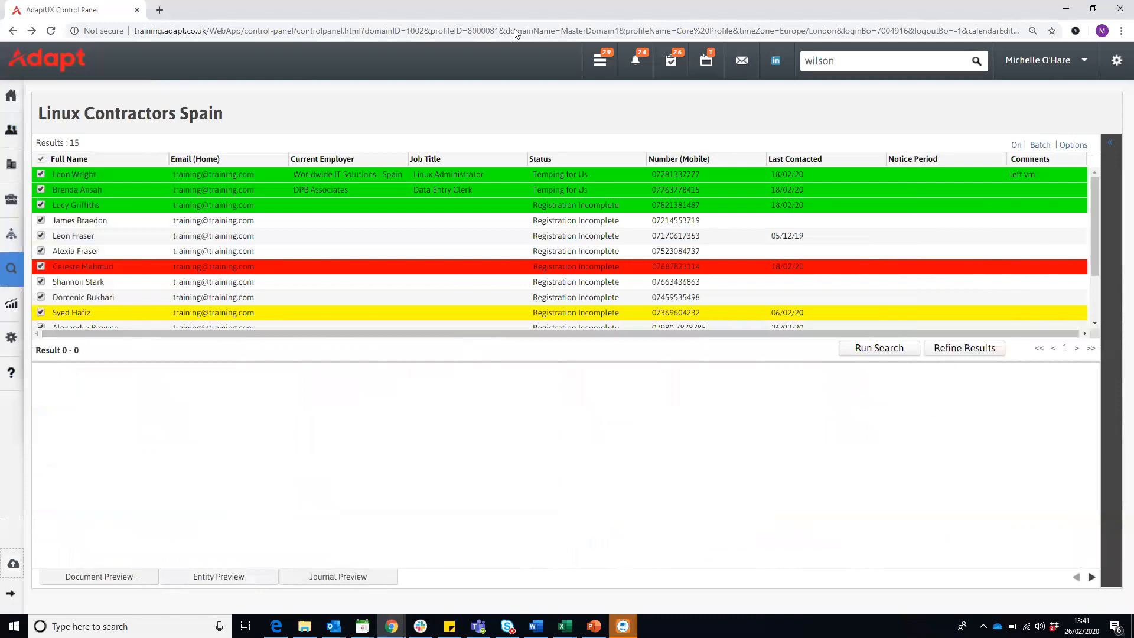
key("alt+Tab")
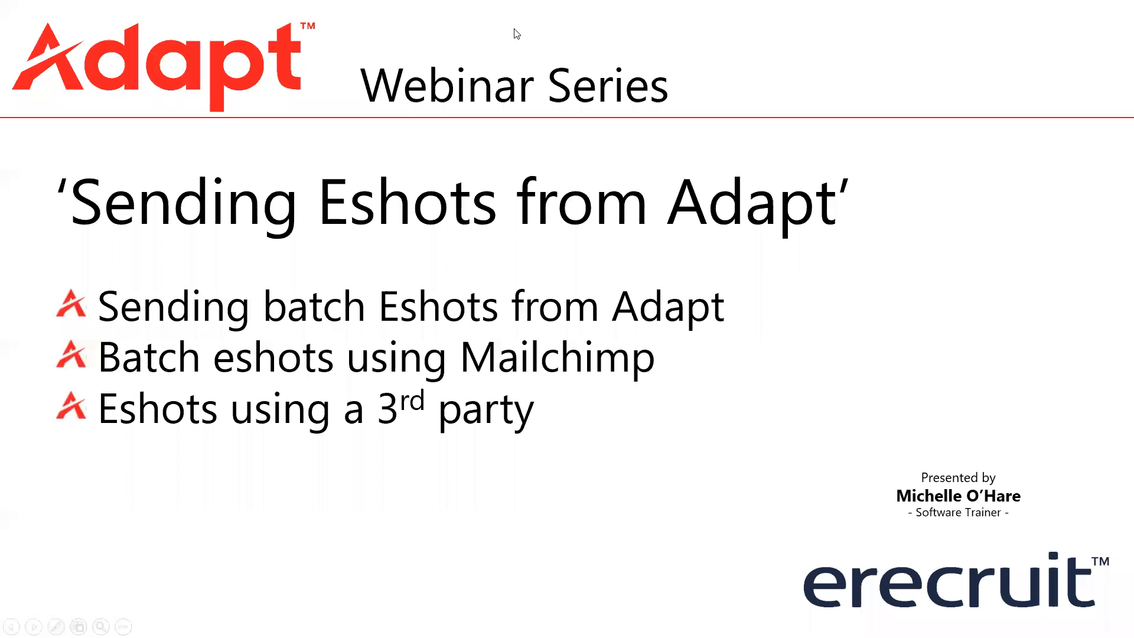